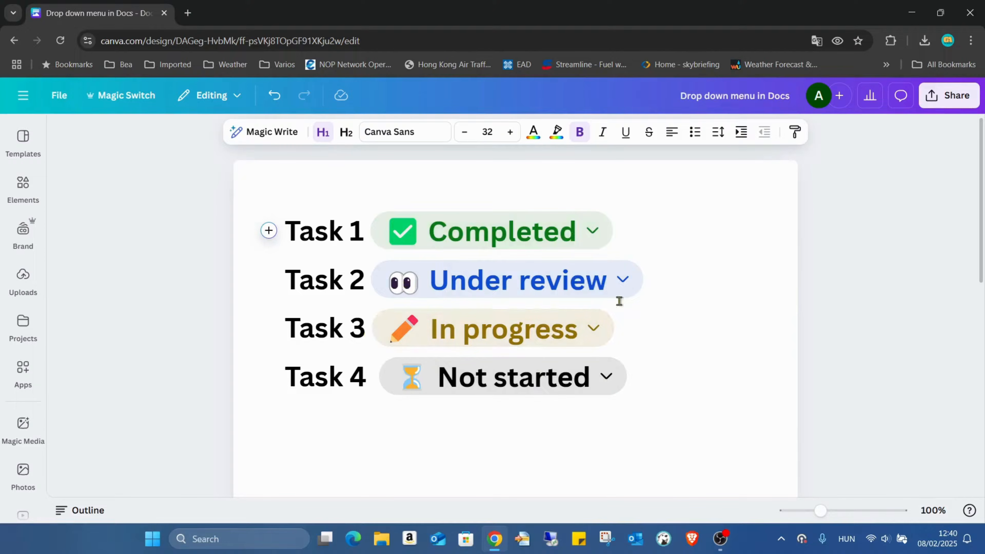
Set the Task 4 status dropdown to In progress
{"action": "left_click", "coordinate": [608, 378]}
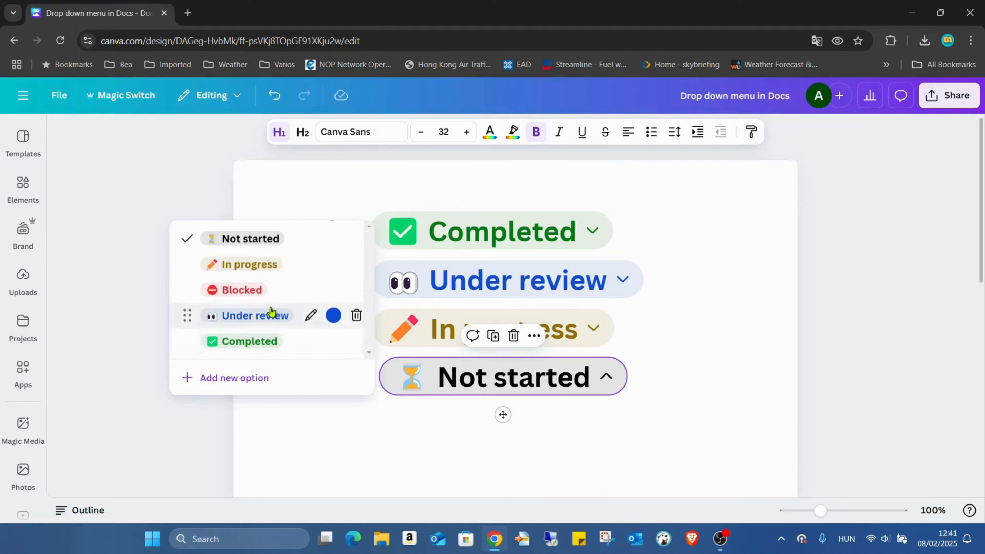
{"action": "left_click", "coordinate": [249, 264]}
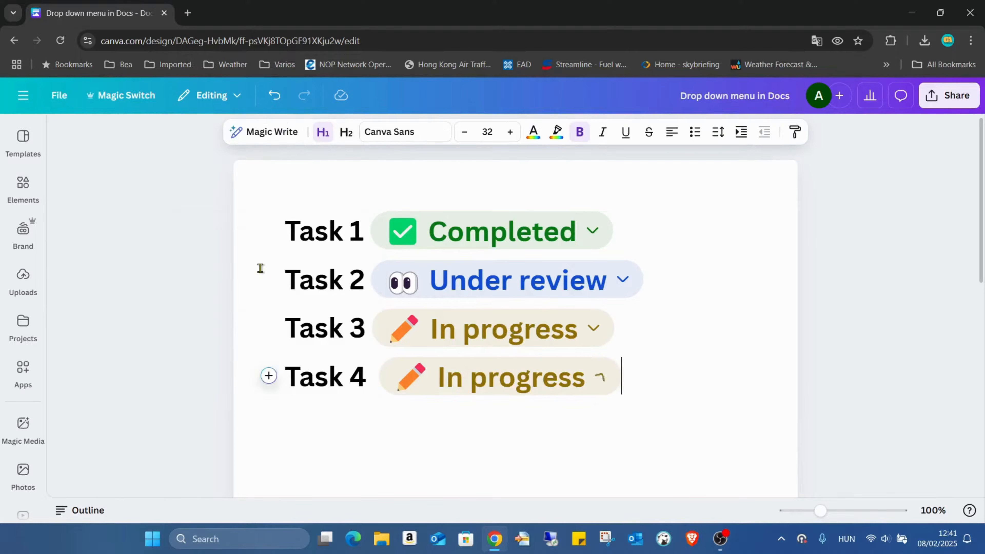
{"action": "left_click", "coordinate": [687, 348]}
Change the Task 3 status to Under review and the Task 2 status to Completed
{"action": "left_click", "coordinate": [592, 337]}
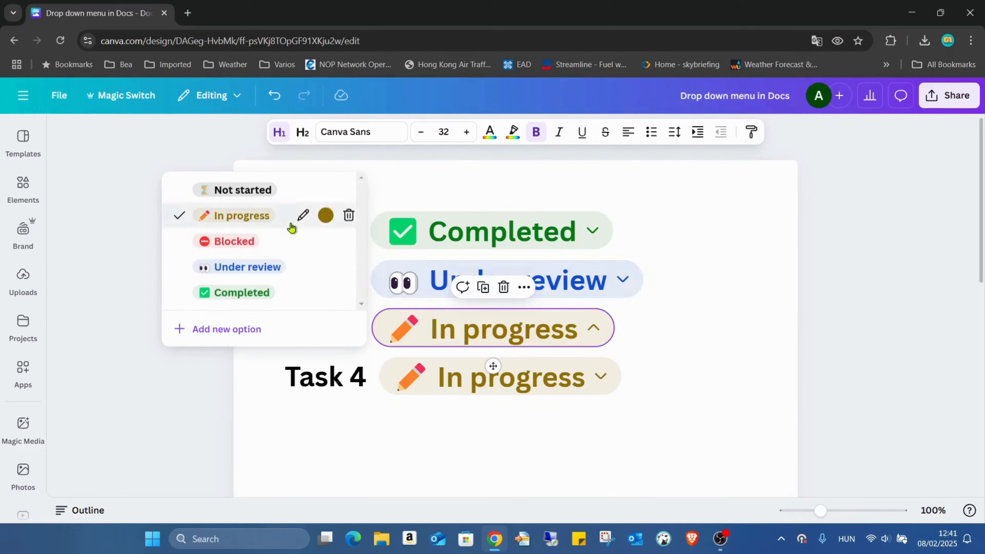
{"action": "left_click", "coordinate": [282, 267]}
{"action": "left_click", "coordinate": [623, 280]}
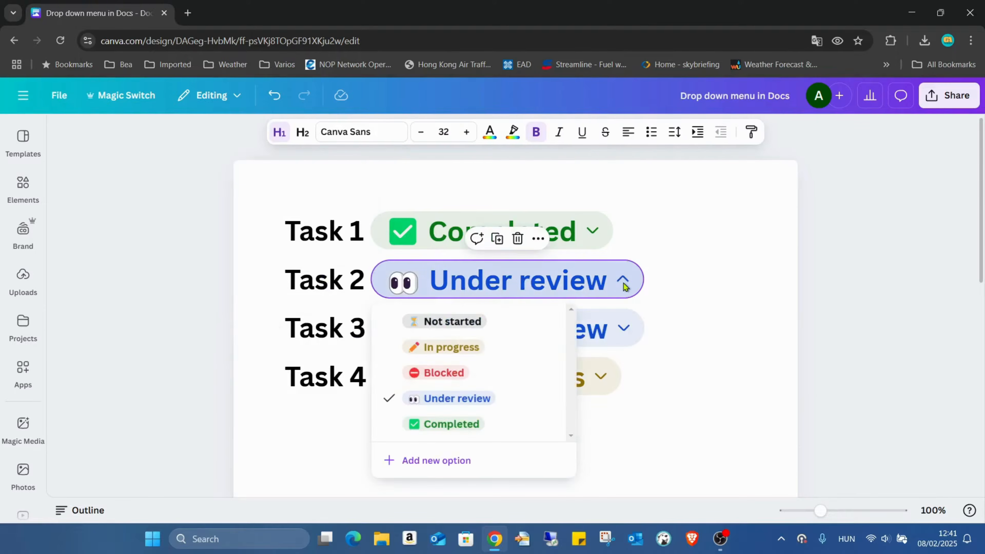
{"action": "left_click", "coordinate": [482, 433]}
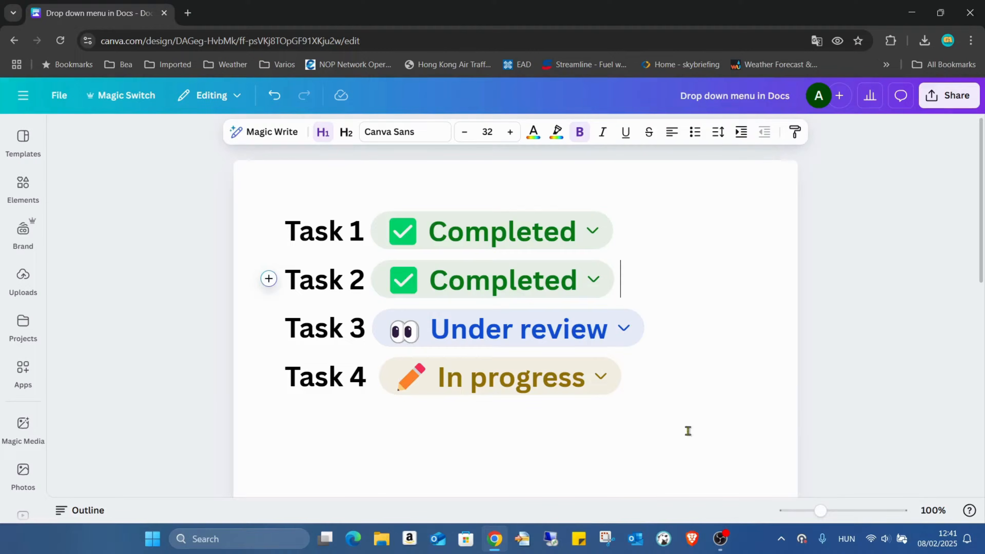
{"action": "left_click_drag", "start_coordinate": [651, 387], "coordinate": [286, 235]}
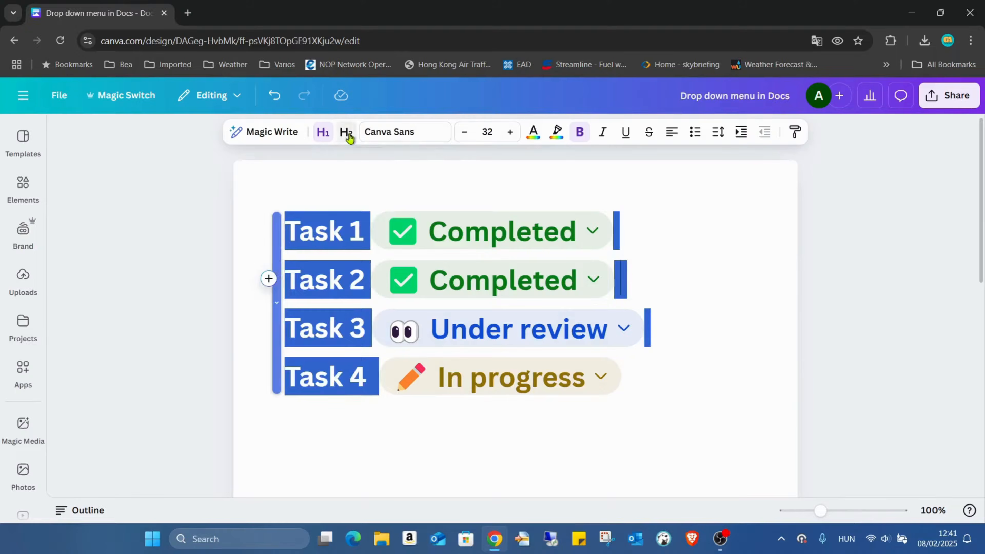
{"action": "left_click", "coordinate": [691, 232]}
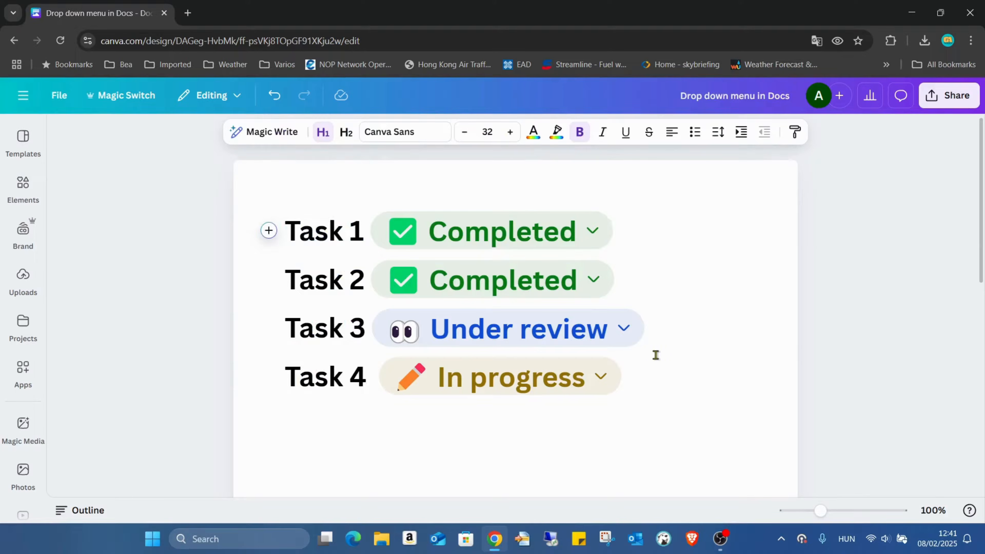
Add a new H1 heading reading "Task 1" below the Task 4 line, leaving a gap between them
{"action": "left_click", "coordinate": [529, 432]}
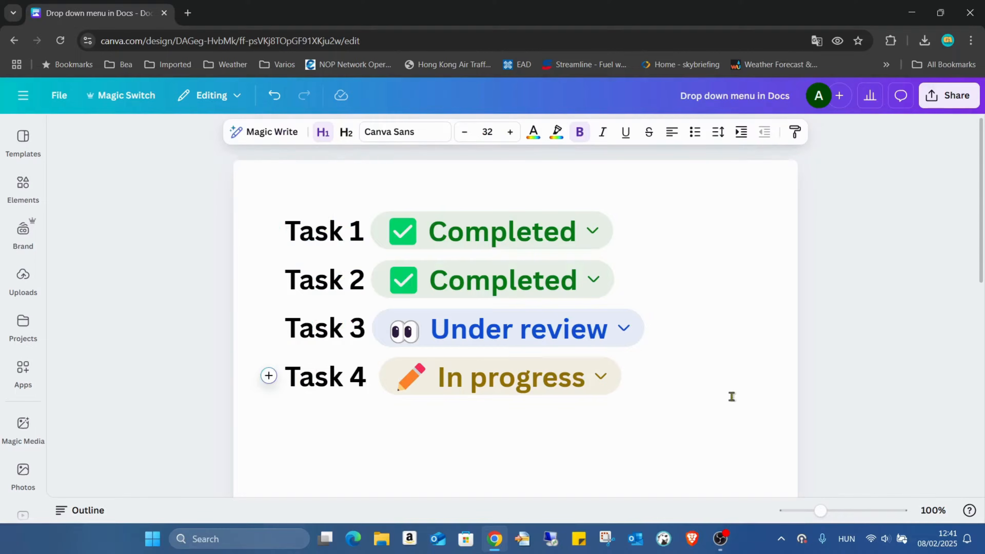
{"action": "key", "text": "Return"}
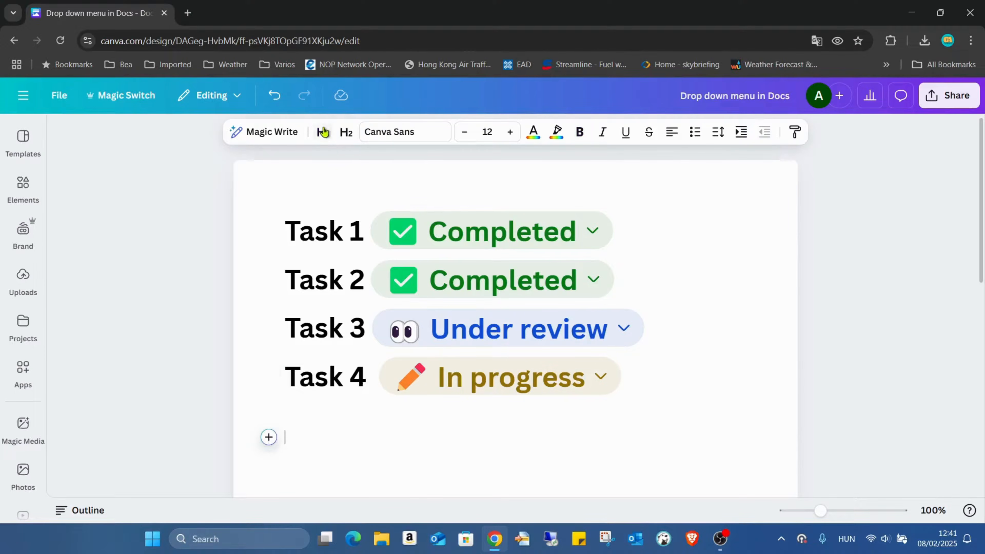
{"action": "left_click", "coordinate": [324, 131]}
{"action": "scroll", "coordinate": [528, 400], "scroll_direction": "down", "scroll_amount": 5}
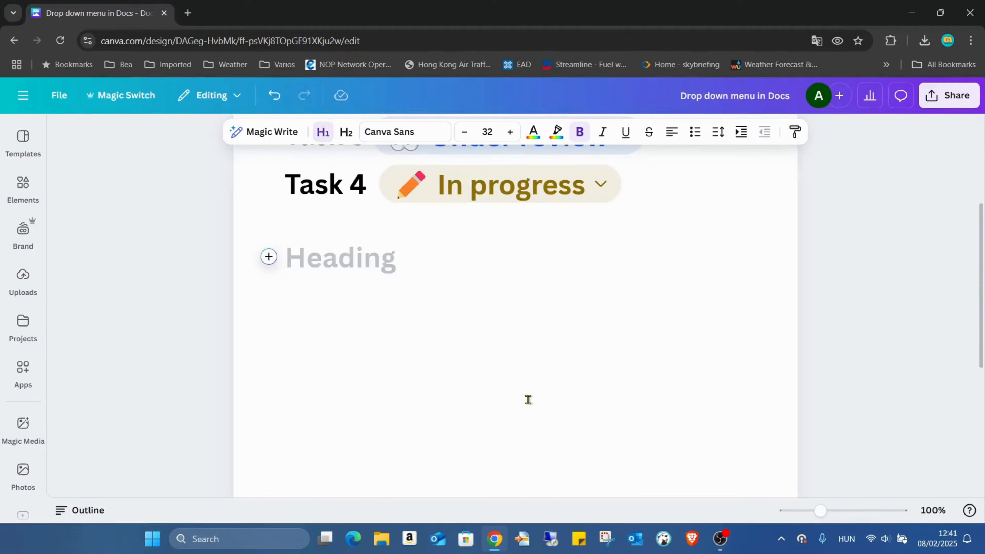
{"action": "type", "text": "T"}
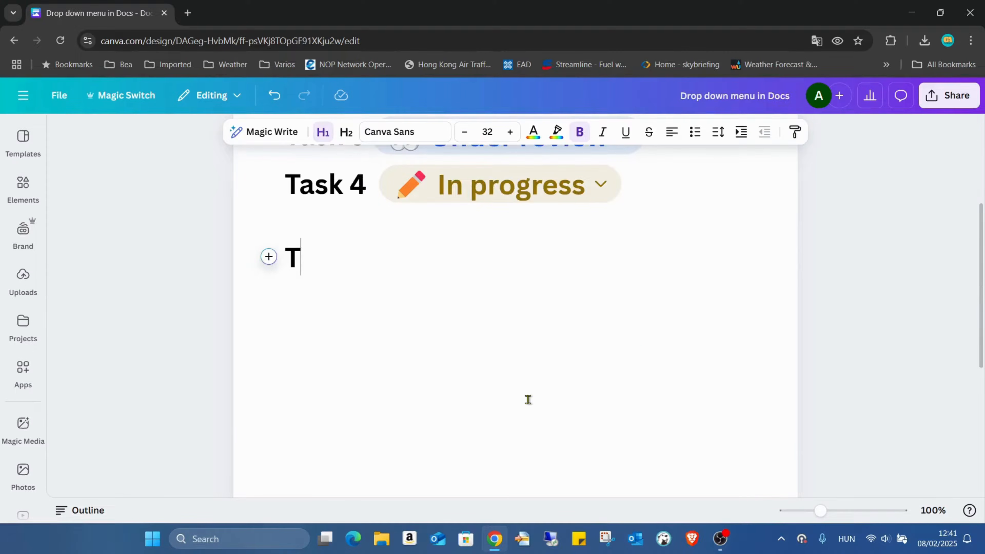
{"action": "type", "text": "ask 1"}
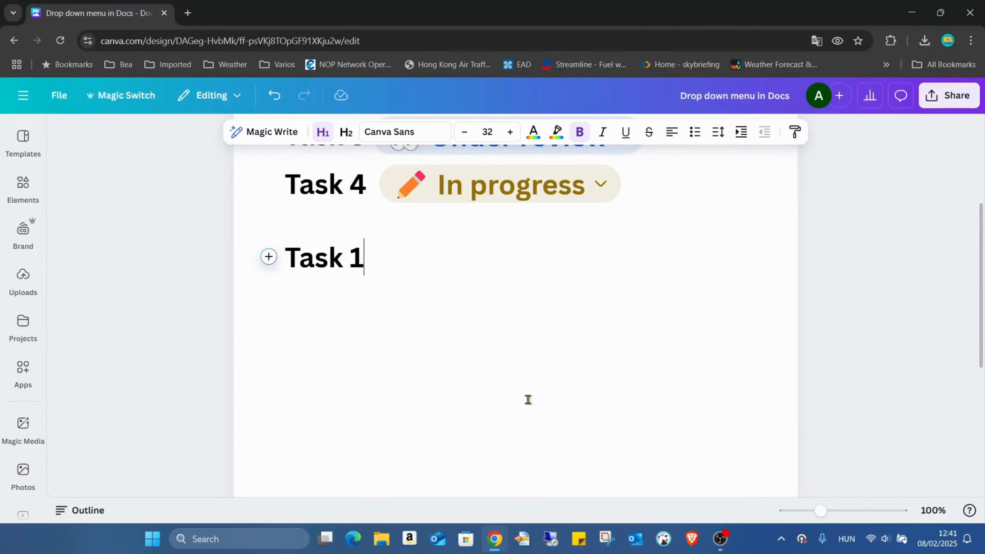
Add two indented body lines, "Subtask 1" and "Subtask 2", under the new Task 1 heading
{"action": "key", "text": "Return"}
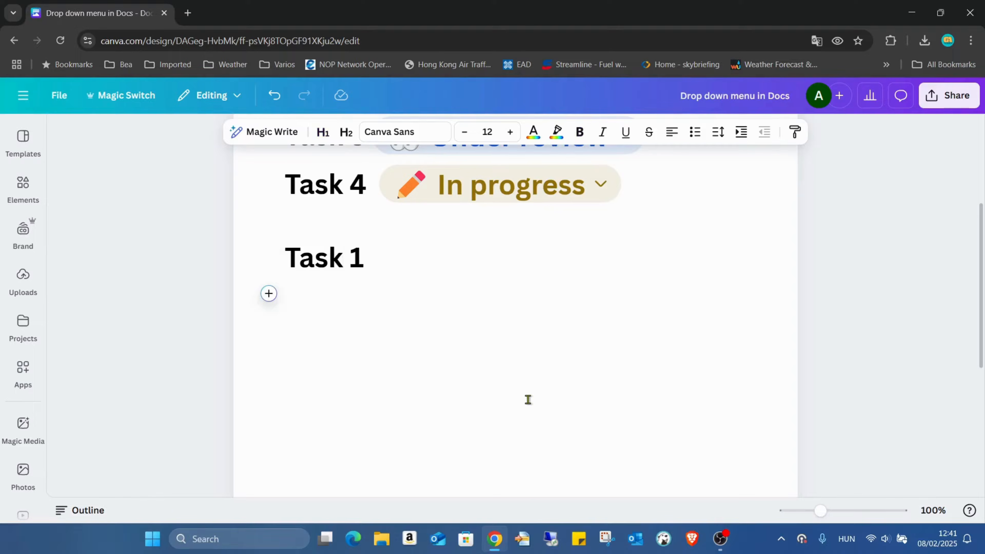
{"action": "key", "text": "Tab"}
{"action": "type", "text": "Suzb"}
{"action": "type", "text": "b"}
{"action": "type", "text": "task 1"}
{"action": "key", "text": "Return"}
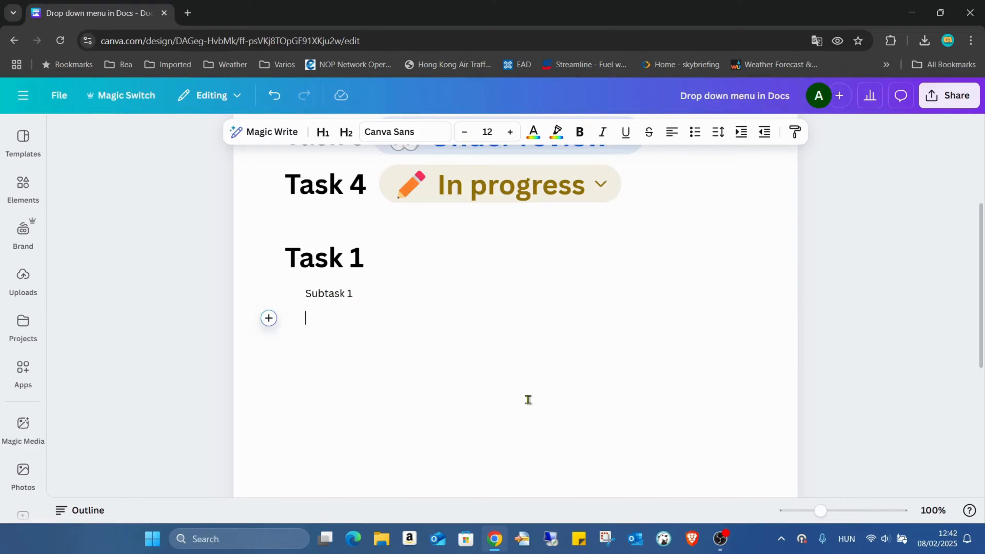
{"action": "type", "text": "Subtask 2"}
{"action": "left_click", "coordinate": [399, 259]}
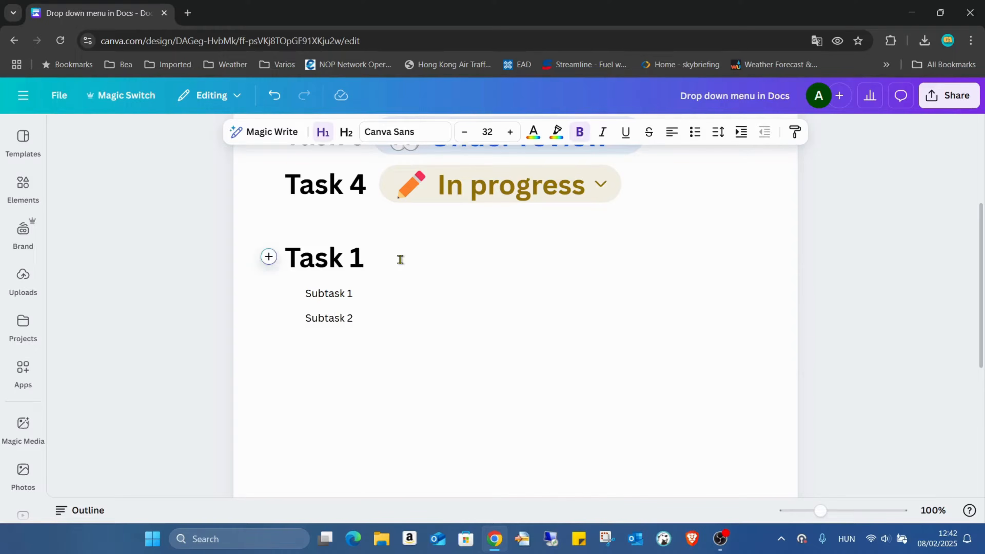
{"action": "left_click", "coordinate": [373, 295]}
{"action": "left_click", "coordinate": [380, 318]}
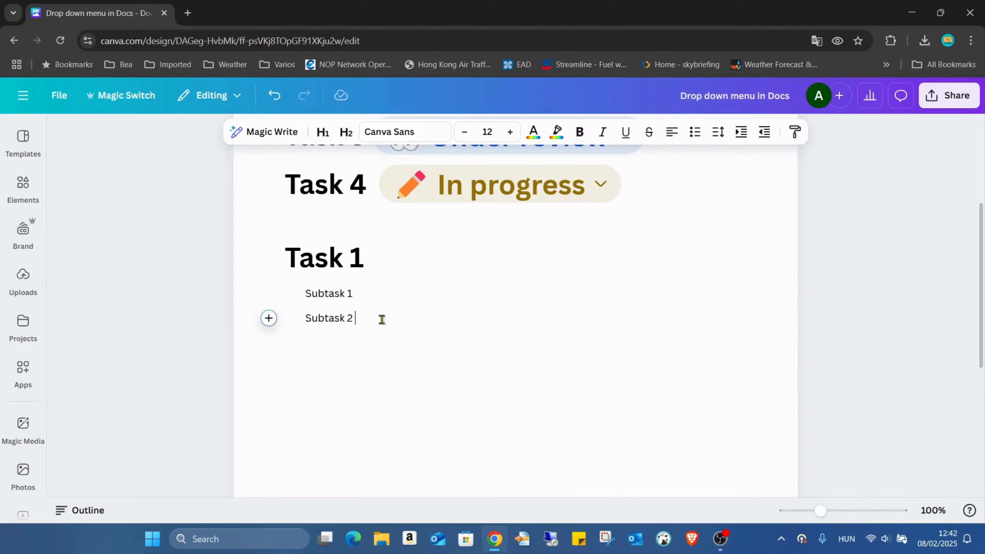
Insert a preset Status dropdown after the new Task 1 heading and set it to In progress
{"action": "left_click", "coordinate": [419, 247]}
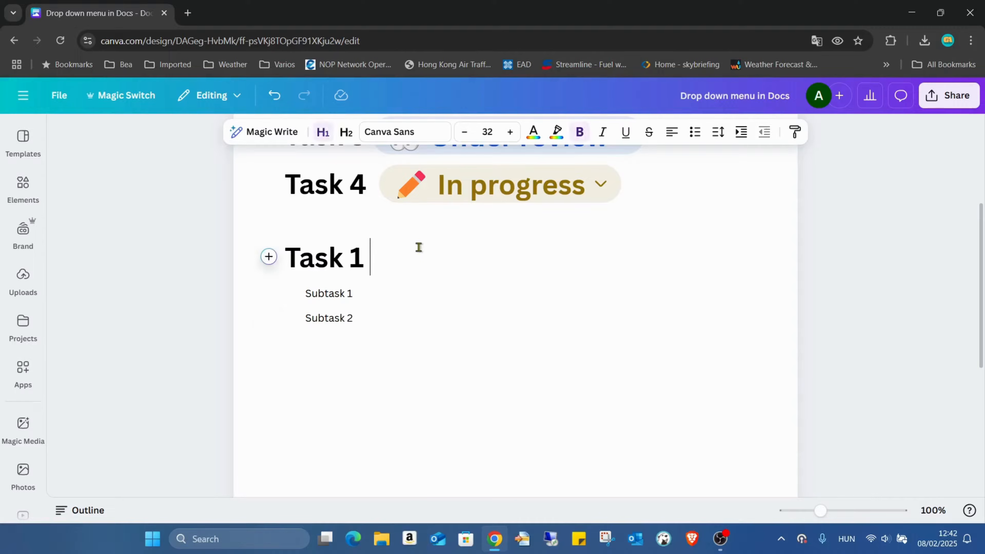
{"action": "left_click", "coordinate": [269, 257]}
{"action": "scroll", "coordinate": [477, 352], "scroll_direction": "down", "scroll_amount": 5}
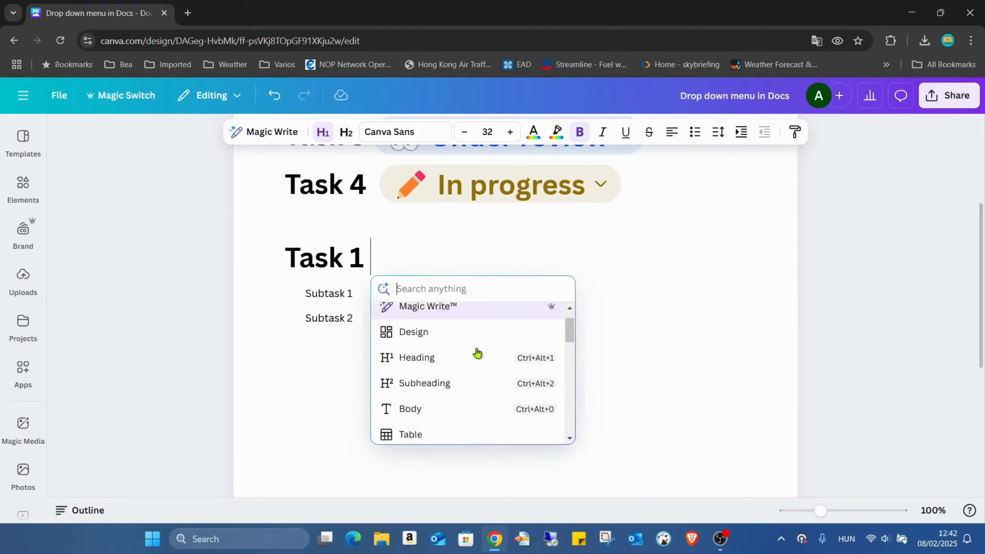
{"action": "scroll", "coordinate": [477, 353], "scroll_direction": "down", "scroll_amount": 5}
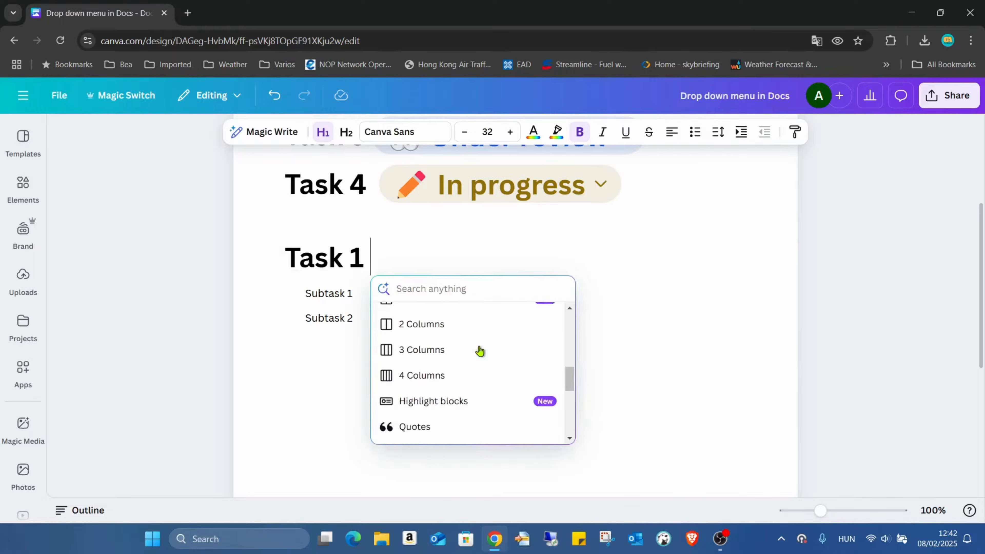
{"action": "scroll", "coordinate": [477, 350], "scroll_direction": "down", "scroll_amount": 2}
{"action": "left_click", "coordinate": [457, 376]}
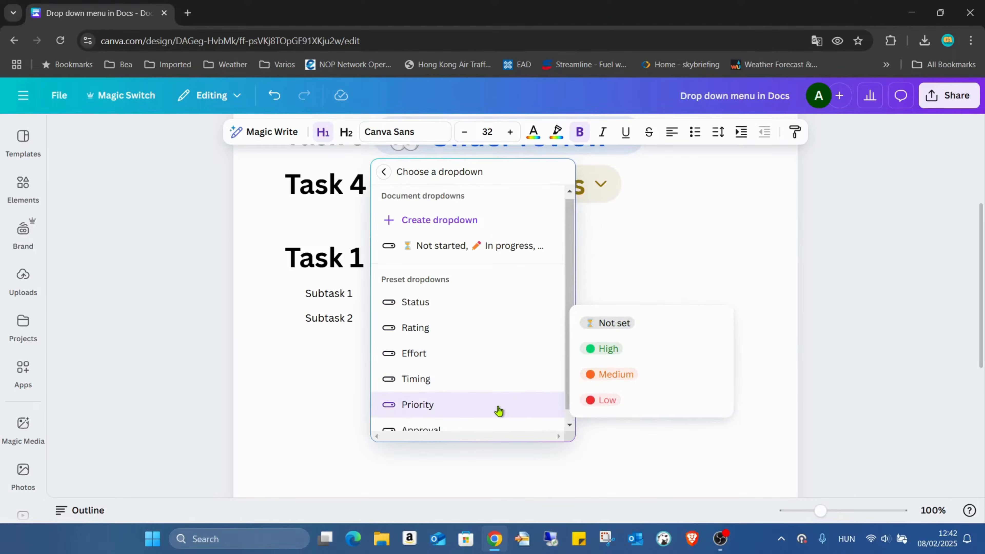
{"action": "scroll", "coordinate": [497, 410], "scroll_direction": "down", "scroll_amount": 1}
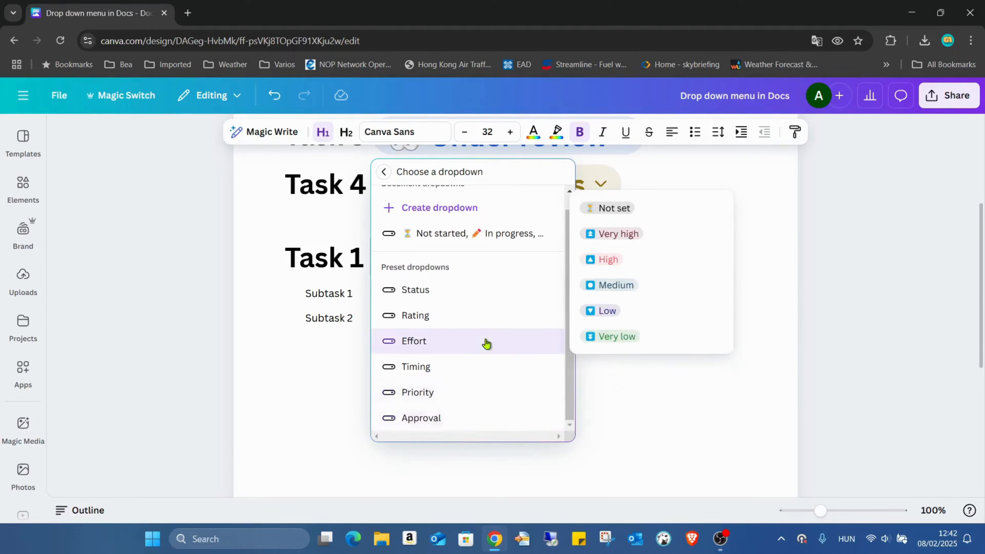
{"action": "scroll", "coordinate": [486, 333], "scroll_direction": "up", "scroll_amount": 1}
{"action": "left_click", "coordinate": [484, 315]}
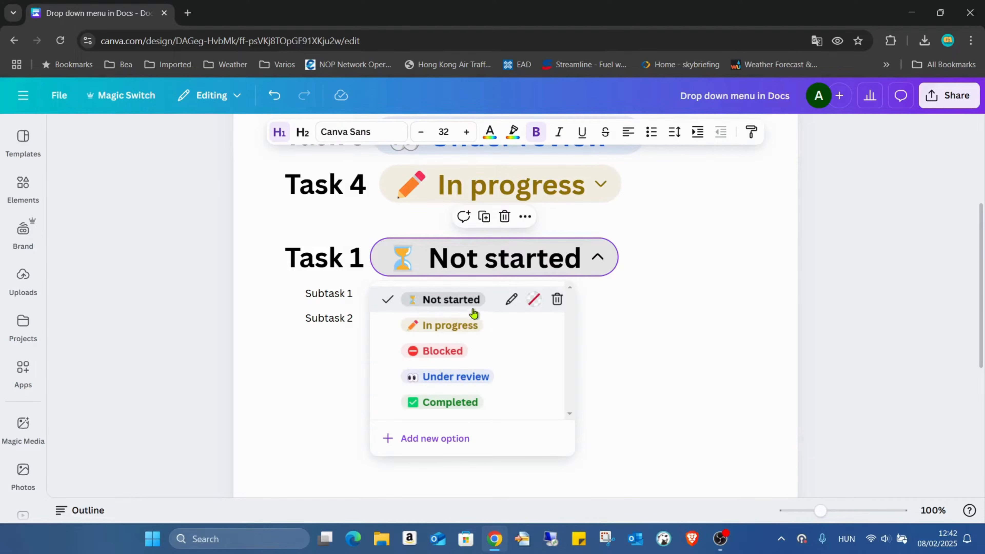
{"action": "left_click", "coordinate": [478, 325]}
Insert a preset Status dropdown after Subtask 1 with the Under review option
{"action": "left_click", "coordinate": [369, 292]}
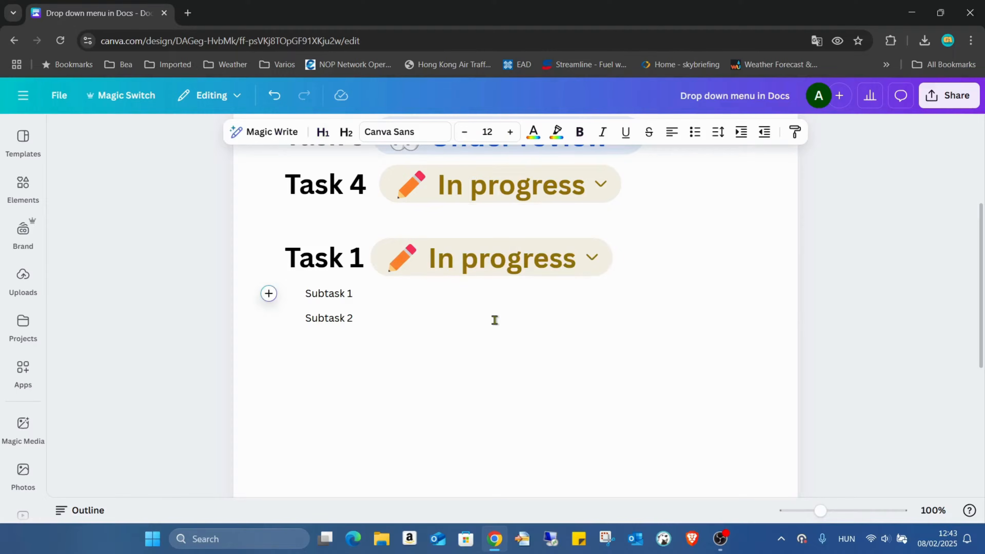
{"action": "left_click", "coordinate": [268, 295]}
{"action": "scroll", "coordinate": [468, 389], "scroll_direction": "down", "scroll_amount": 10}
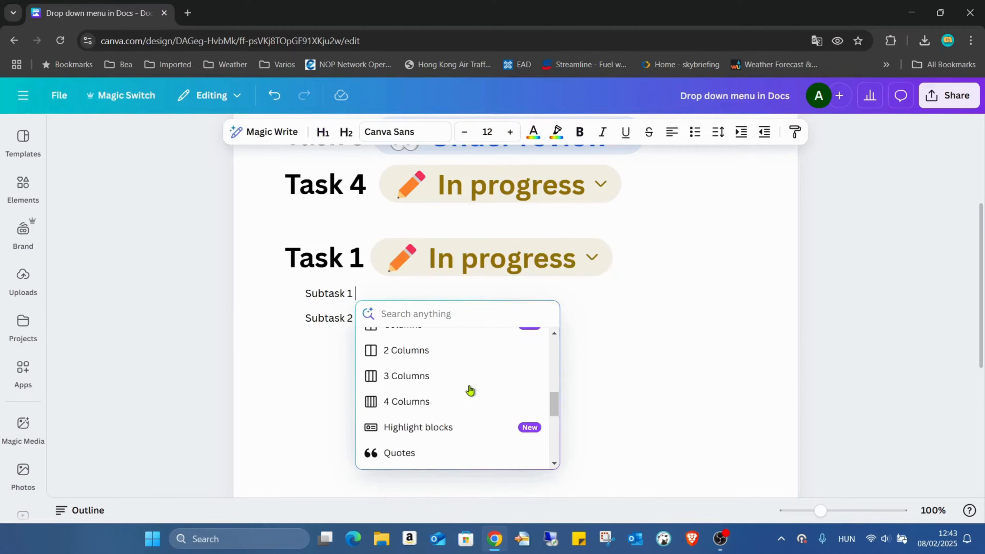
{"action": "scroll", "coordinate": [467, 380], "scroll_direction": "down", "scroll_amount": 6}
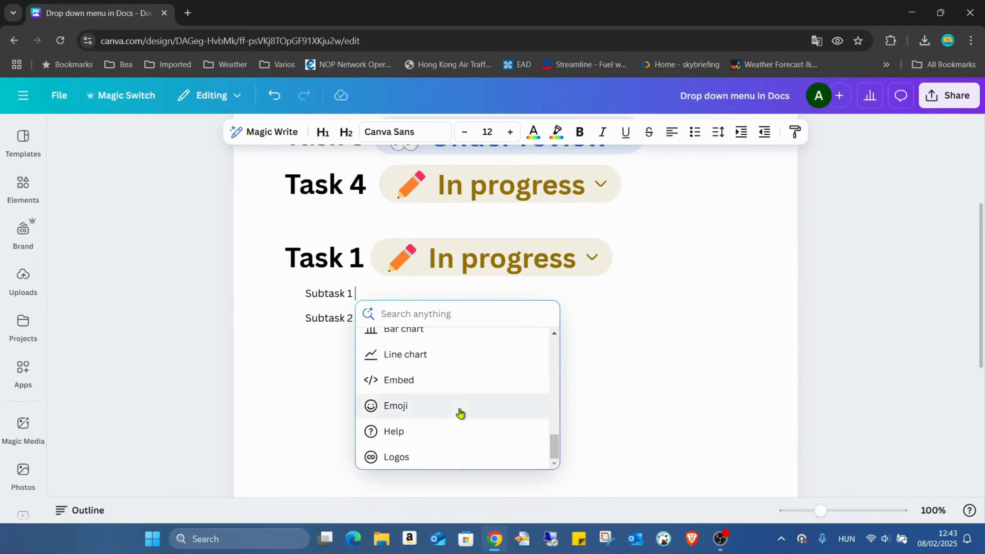
{"action": "scroll", "coordinate": [466, 379], "scroll_direction": "up", "scroll_amount": 2}
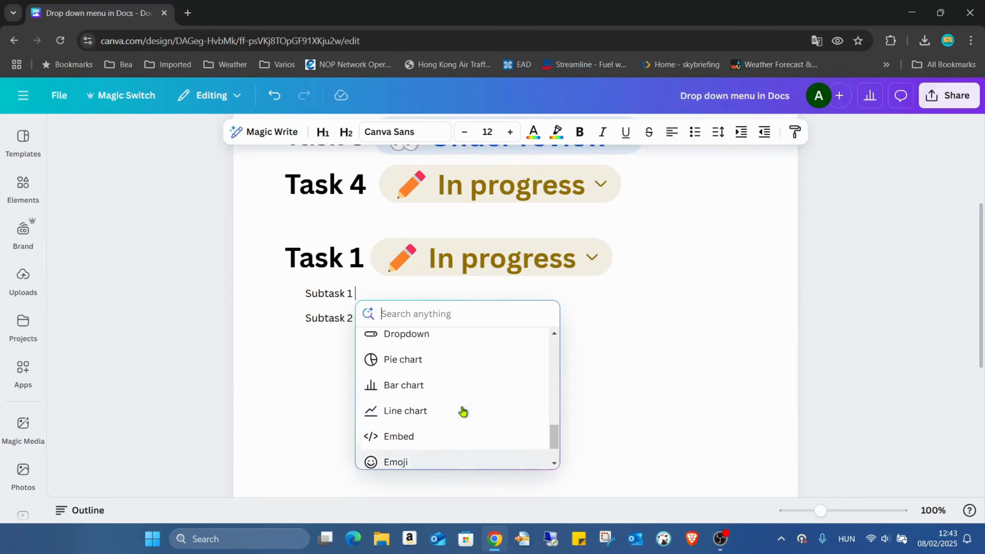
{"action": "left_click", "coordinate": [447, 342]}
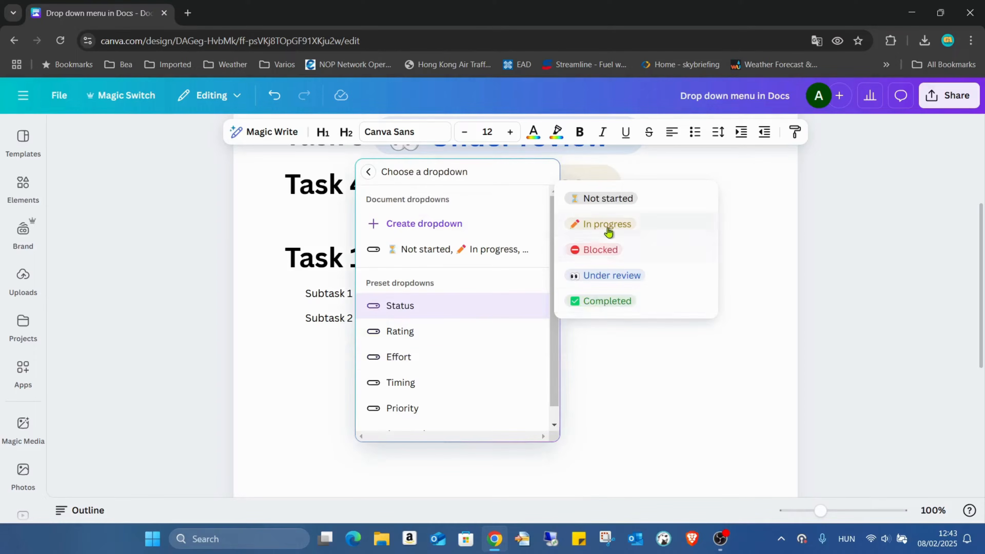
{"action": "left_click", "coordinate": [616, 276]}
{"action": "left_click", "coordinate": [571, 295]}
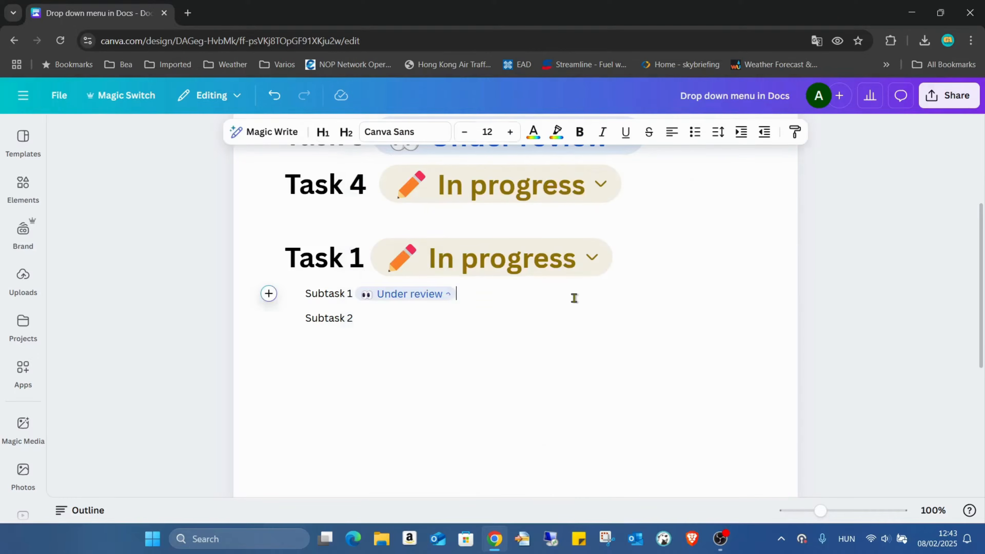
Insert a preset Status dropdown after Subtask 2 with the Completed option
{"action": "left_click", "coordinate": [423, 315]}
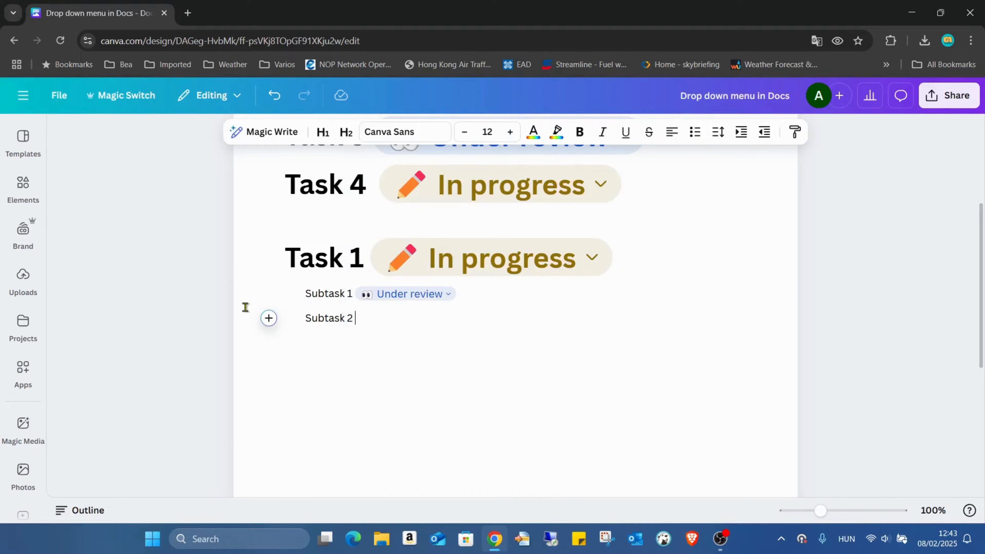
{"action": "left_click", "coordinate": [268, 318]}
{"action": "scroll", "coordinate": [483, 387], "scroll_direction": "down", "scroll_amount": 1}
{"action": "scroll", "coordinate": [483, 388], "scroll_direction": "down", "scroll_amount": 5}
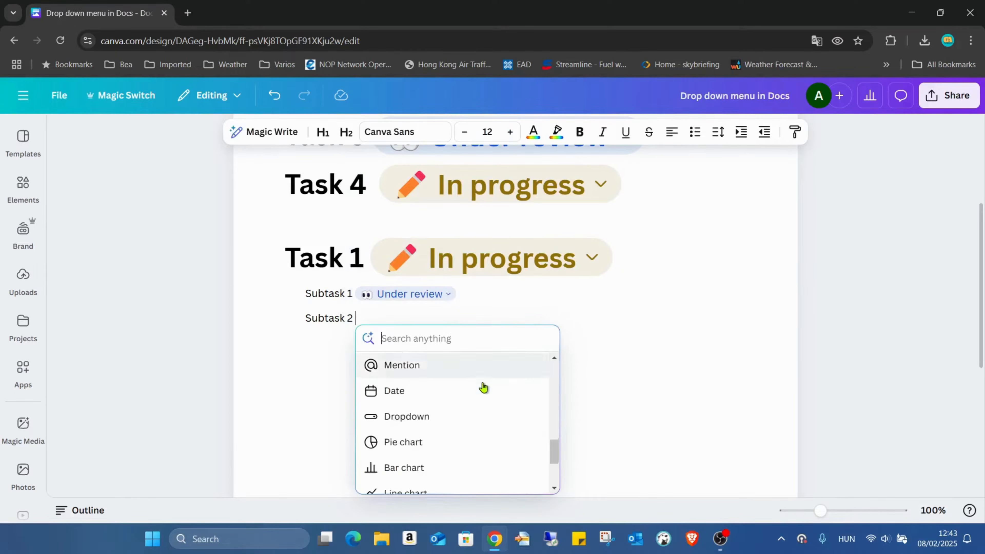
{"action": "left_click", "coordinate": [473, 374]}
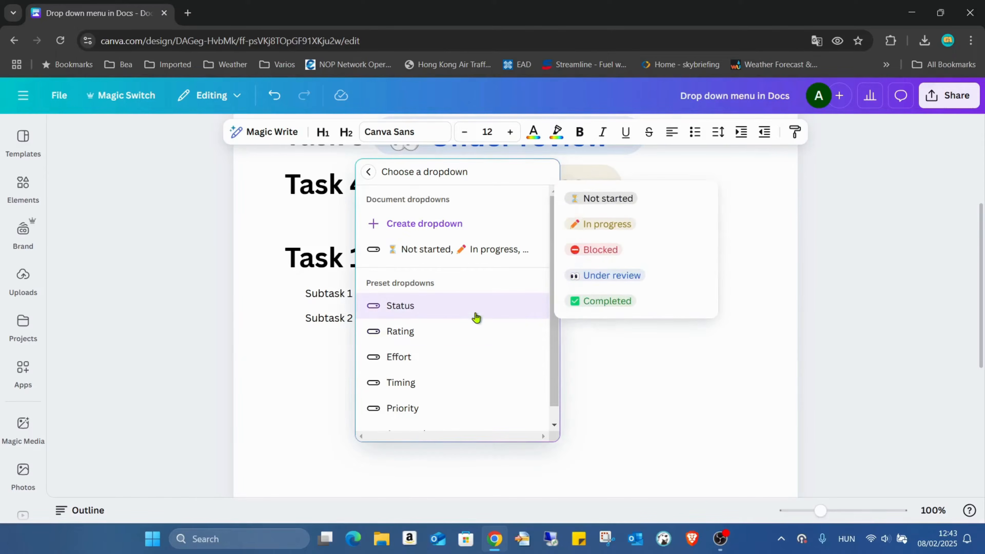
{"action": "left_click", "coordinate": [628, 301]}
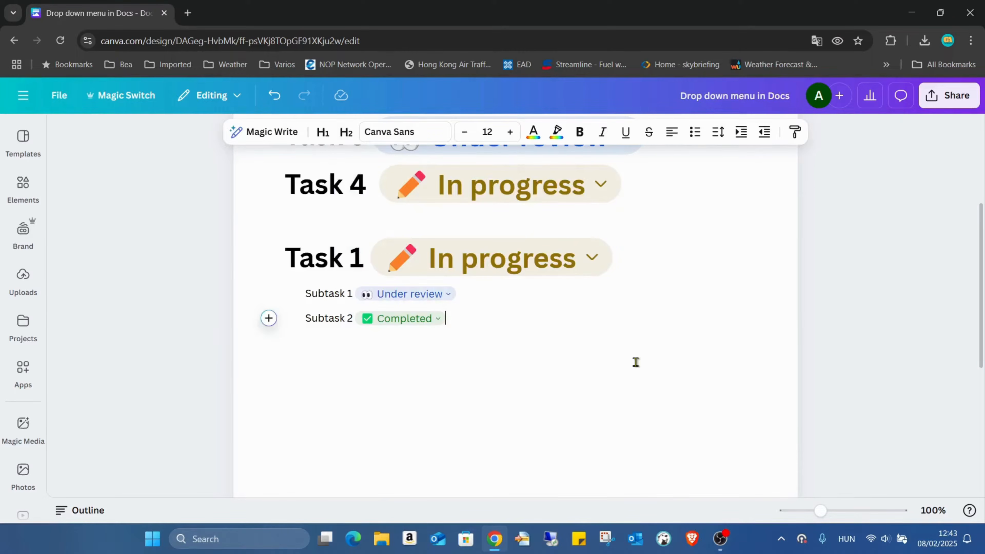
{"action": "scroll", "coordinate": [636, 362], "scroll_direction": "up", "scroll_amount": 5}
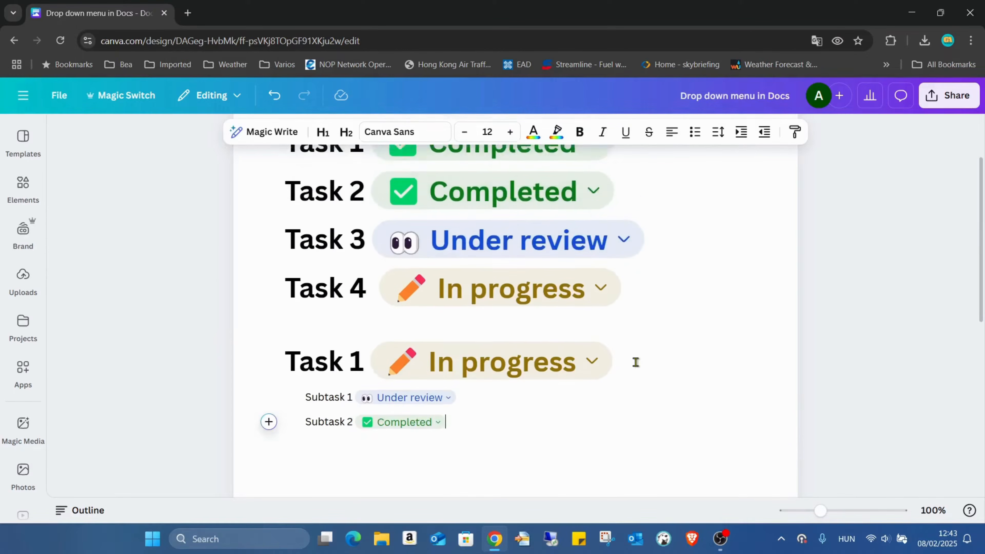
{"action": "scroll", "coordinate": [523, 362], "scroll_direction": "down", "scroll_amount": 3}
{"action": "scroll", "coordinate": [603, 315], "scroll_direction": "up", "scroll_amount": 2}
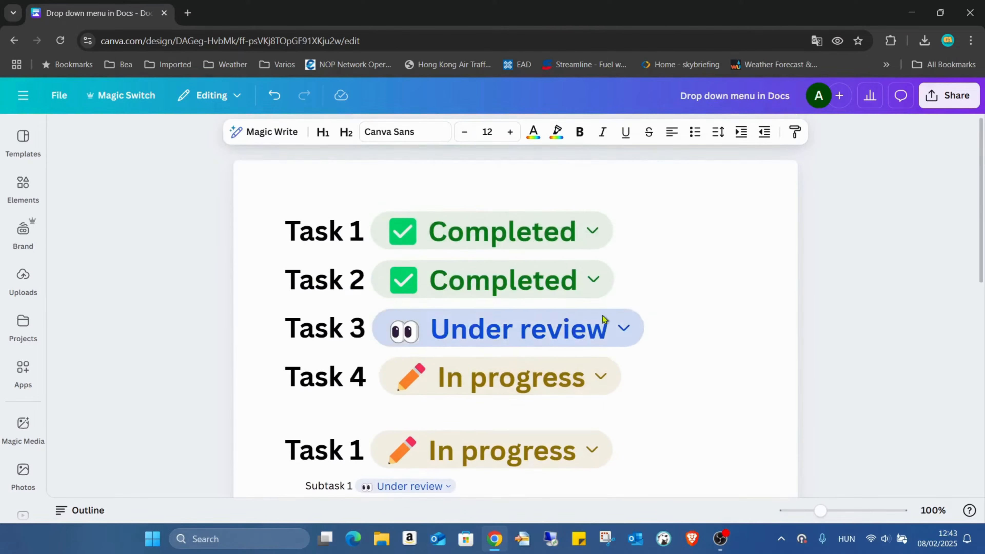
{"action": "scroll", "coordinate": [640, 281], "scroll_direction": "down", "scroll_amount": 2}
{"action": "scroll", "coordinate": [512, 216], "scroll_direction": "up", "scroll_amount": 2}
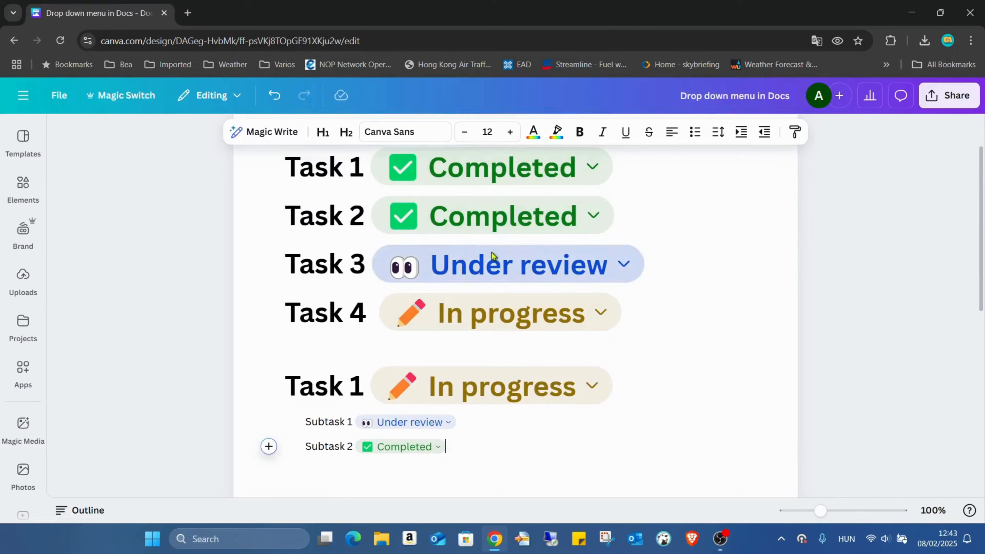
Create a new custom dropdown on its own line, two lines below Subtask 2
{"action": "scroll", "coordinate": [492, 252], "scroll_direction": "up", "scroll_amount": 2}
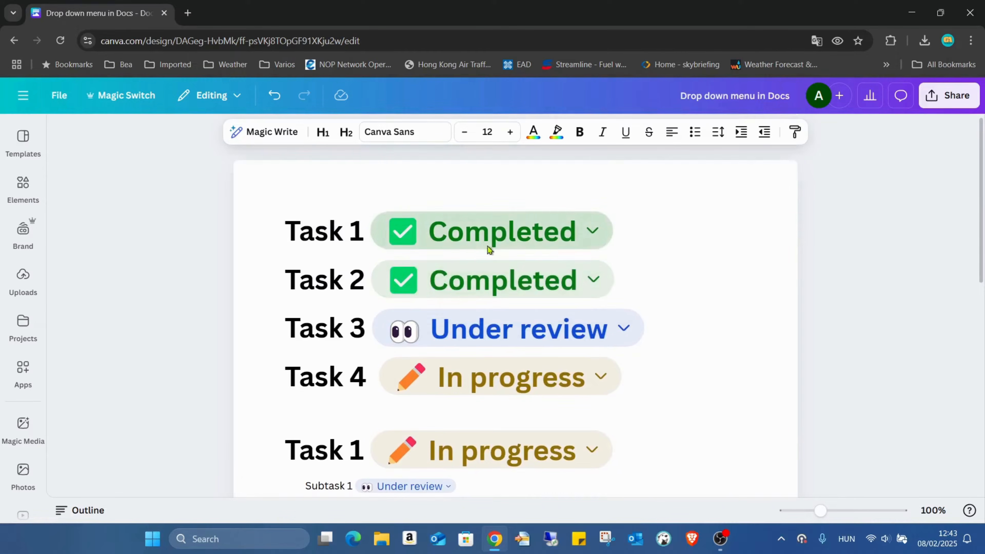
{"action": "scroll", "coordinate": [504, 252], "scroll_direction": "down", "scroll_amount": 2}
{"action": "scroll", "coordinate": [609, 368], "scroll_direction": "down", "scroll_amount": 2}
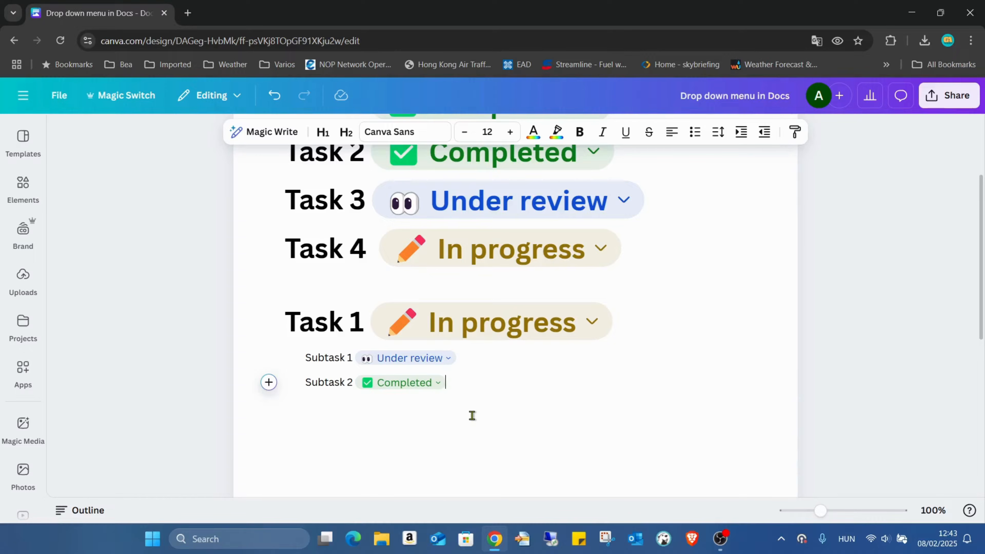
{"action": "key", "text": "Return"}
{"action": "key", "text": "Return"}
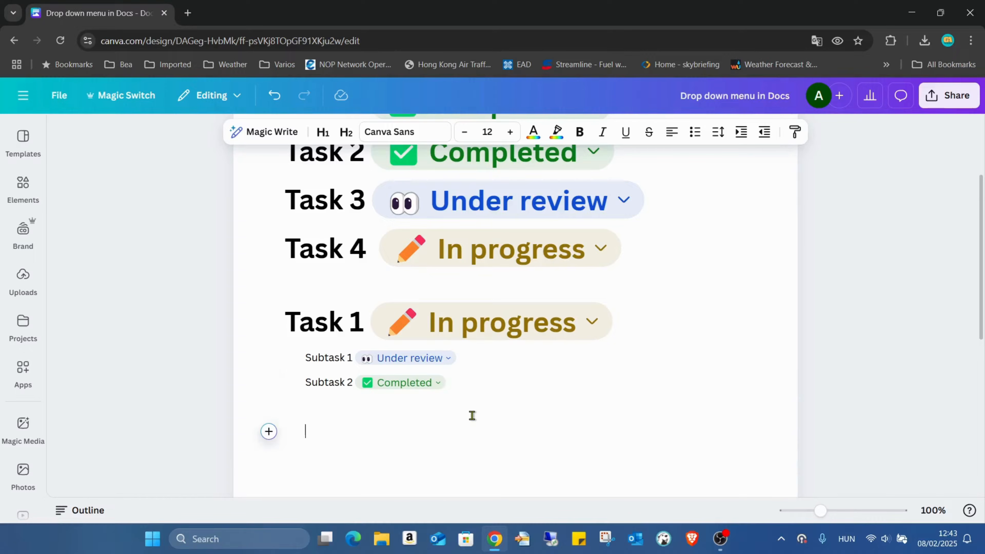
{"action": "left_click", "coordinate": [268, 431]}
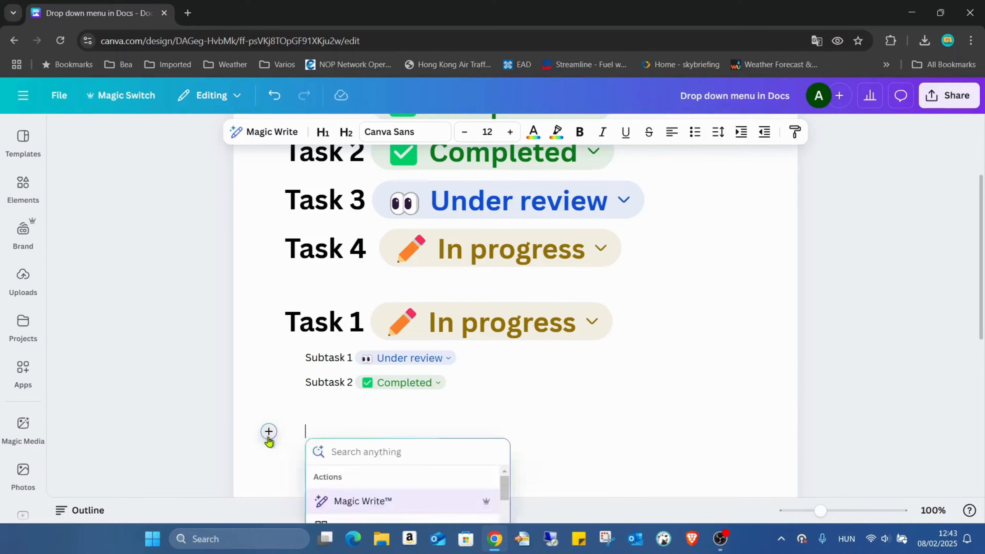
{"action": "scroll", "coordinate": [378, 355], "scroll_direction": "down", "scroll_amount": 5}
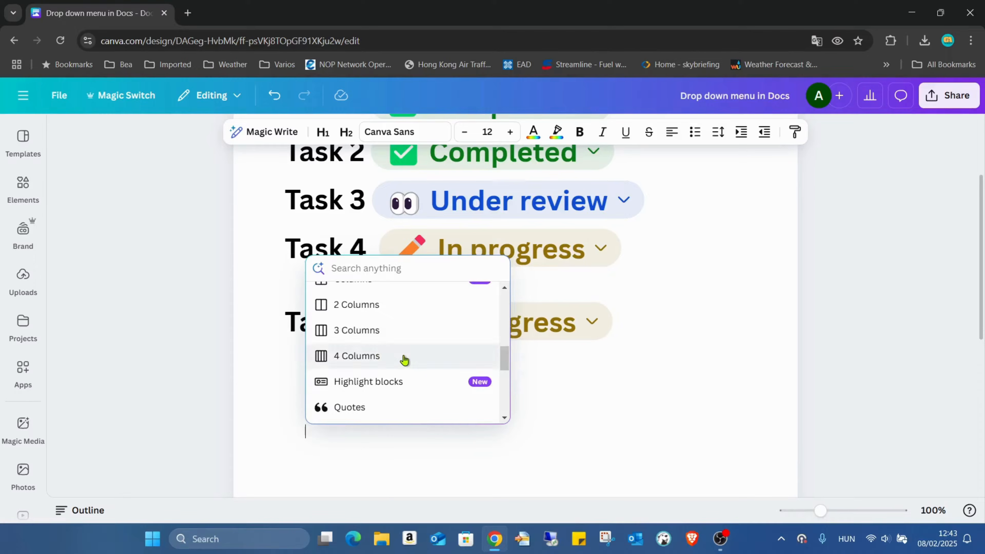
{"action": "scroll", "coordinate": [413, 346], "scroll_direction": "down", "scroll_amount": 2}
{"action": "scroll", "coordinate": [413, 347], "scroll_direction": "down", "scroll_amount": 2}
{"action": "left_click", "coordinate": [412, 351]}
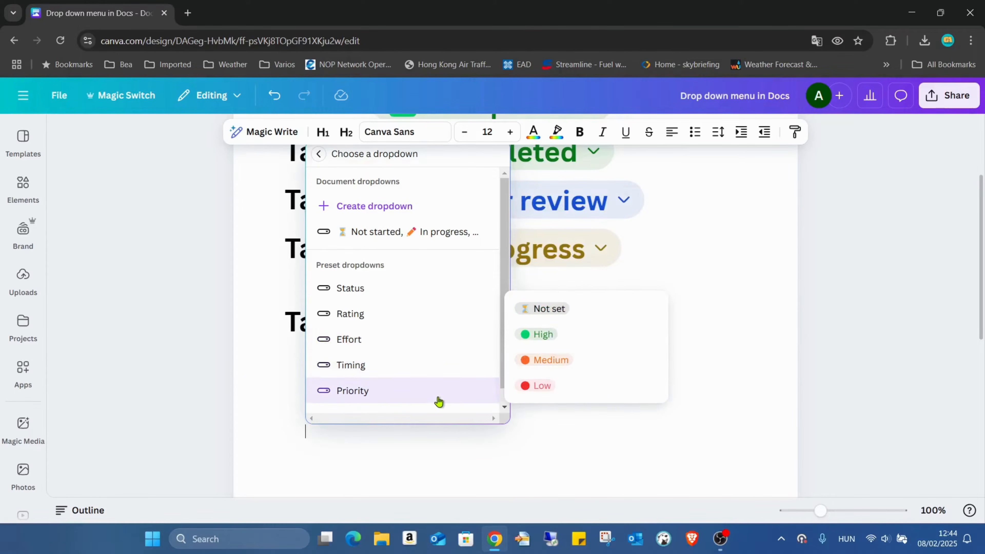
{"action": "left_click", "coordinate": [409, 207]}
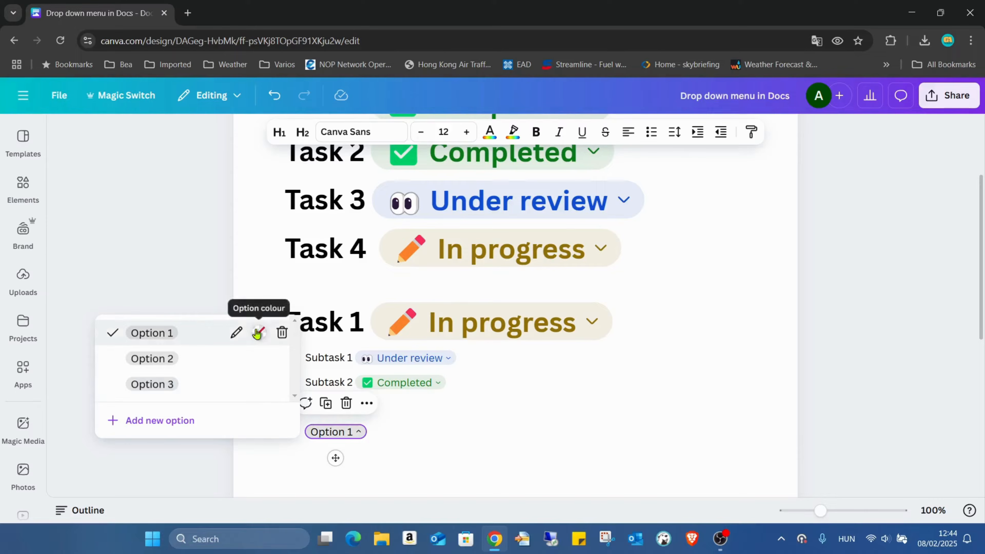
{"action": "left_click", "coordinate": [200, 333]}
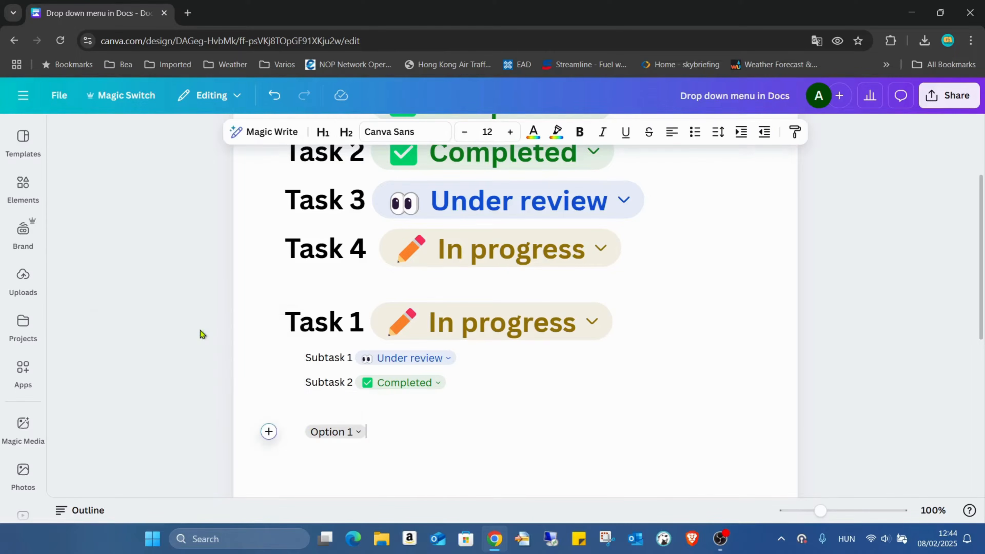
{"action": "left_click", "coordinate": [359, 433]}
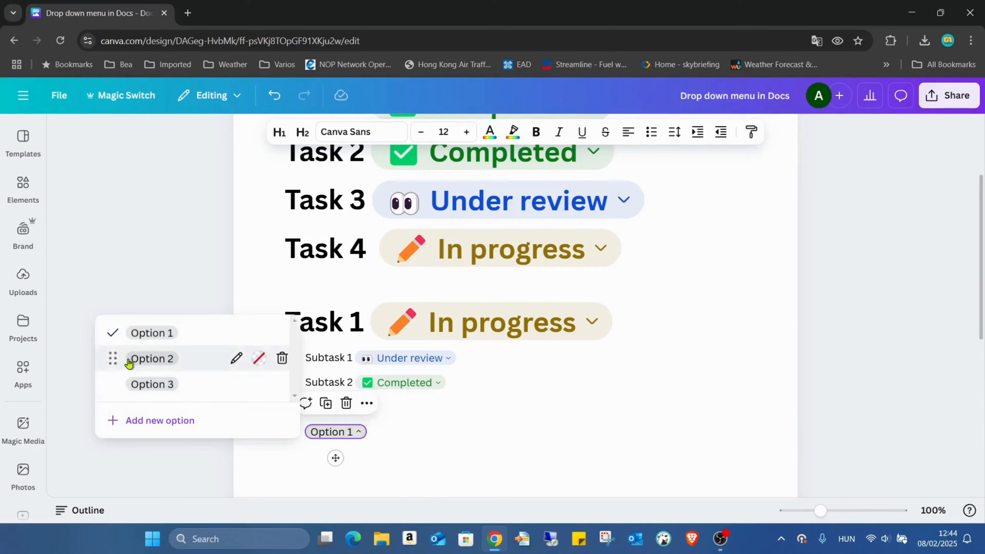
{"action": "left_click", "coordinate": [235, 333]}
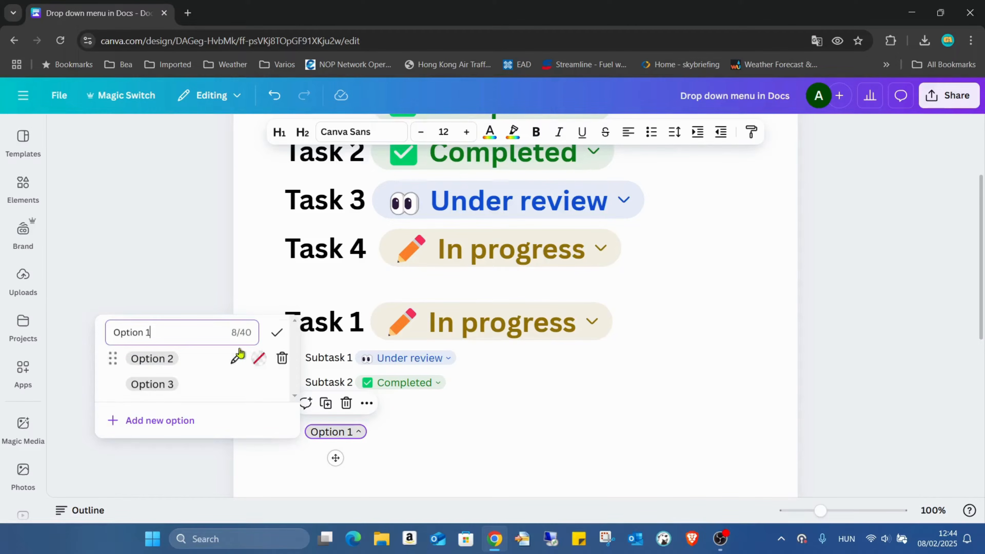
{"action": "left_click", "coordinate": [275, 334]}
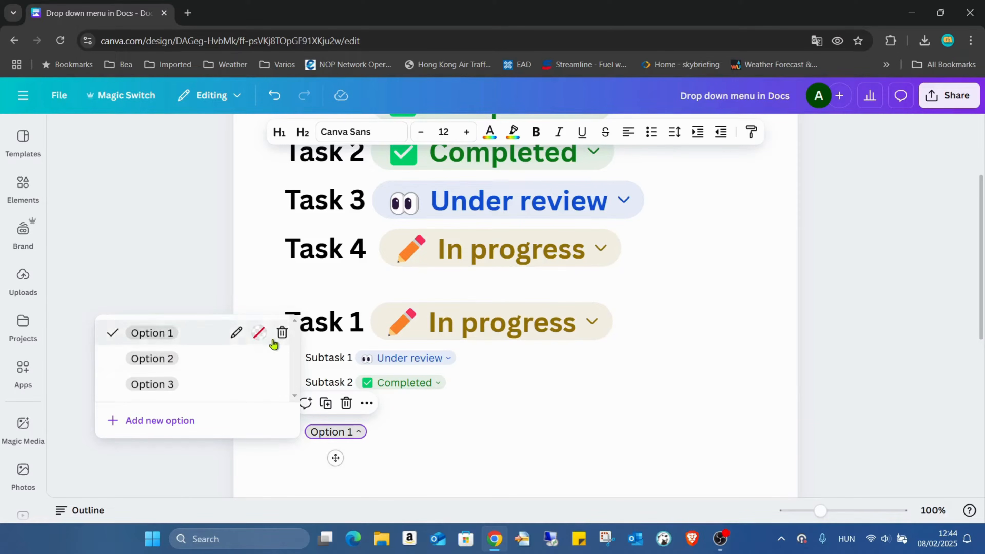
Set the colour of Option 1 in the custom dropdown to the solid dark green
{"action": "left_click", "coordinate": [259, 333]}
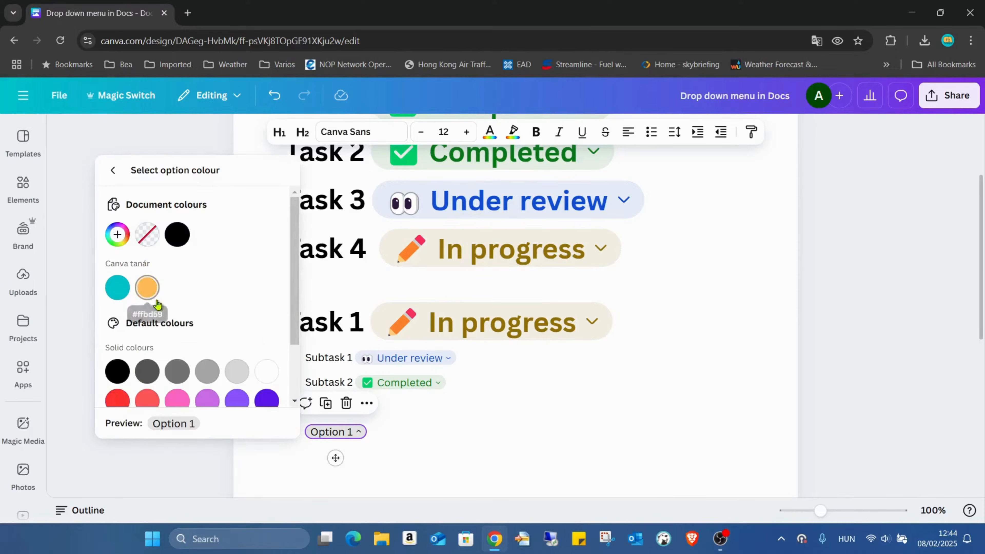
{"action": "scroll", "coordinate": [198, 307], "scroll_direction": "down", "scroll_amount": 2}
{"action": "left_click", "coordinate": [117, 384]}
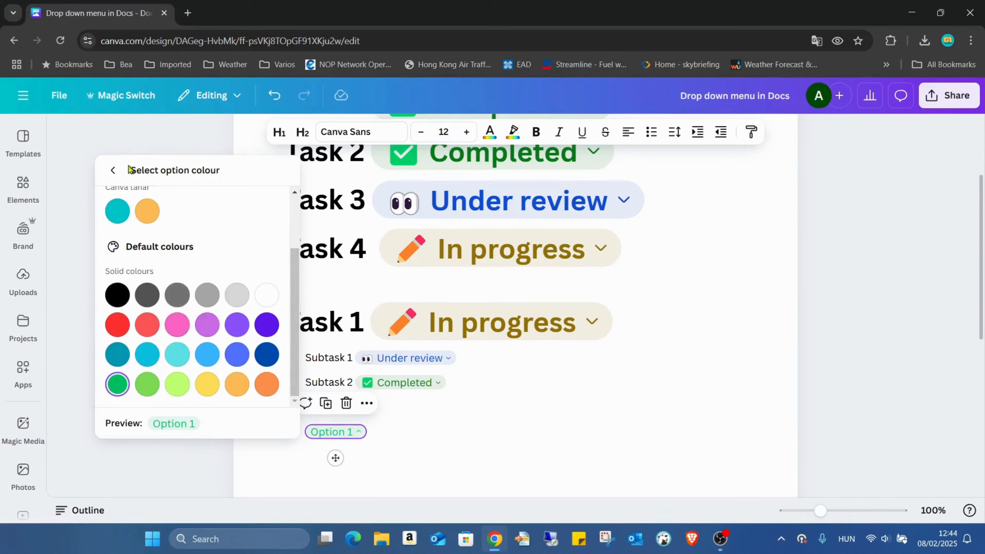
{"action": "left_click", "coordinate": [113, 170]}
Set the colour of Option 2 in the custom dropdown to solid yellow
{"action": "mouse_move", "coordinate": [158, 368]}
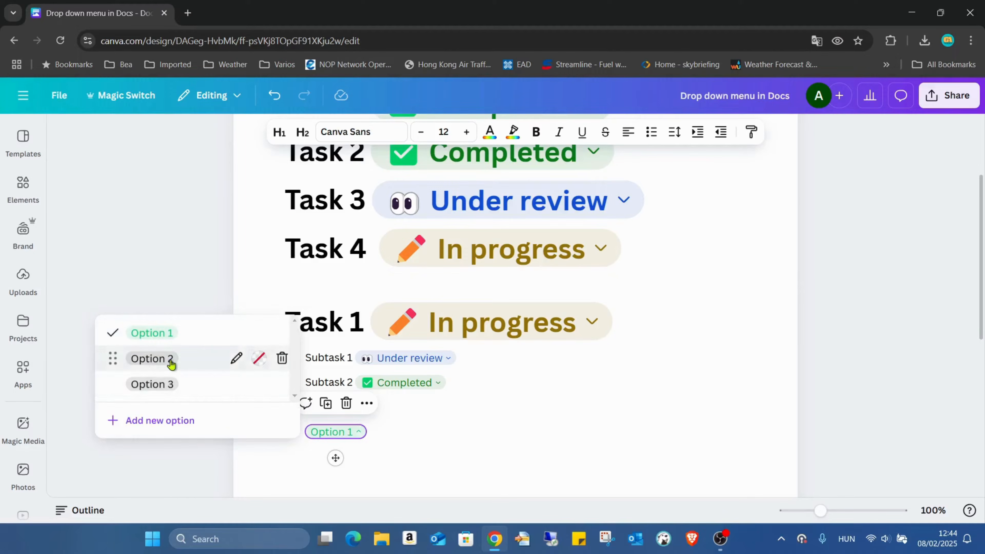
{"action": "left_click", "coordinate": [256, 360]}
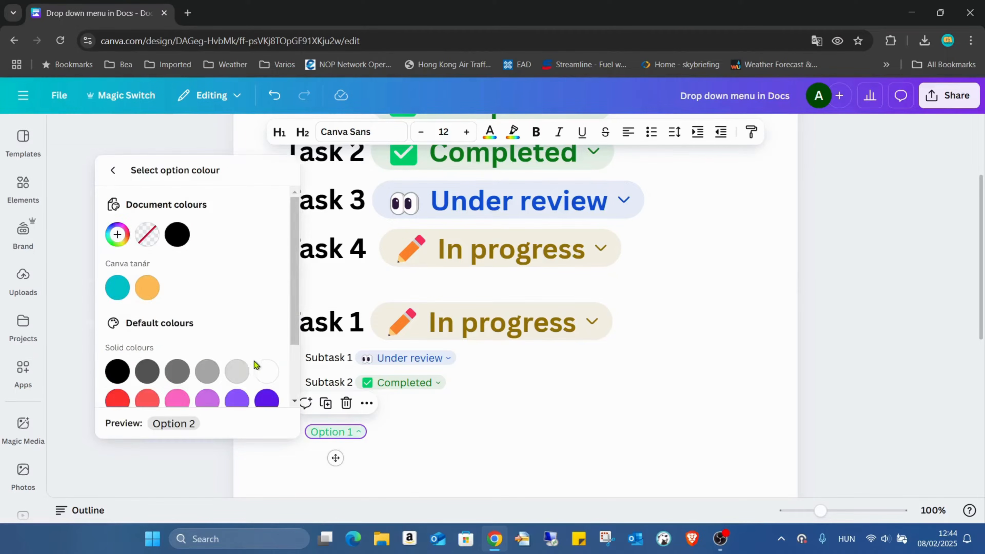
{"action": "scroll", "coordinate": [194, 308], "scroll_direction": "down", "scroll_amount": 2}
{"action": "left_click", "coordinate": [207, 383]}
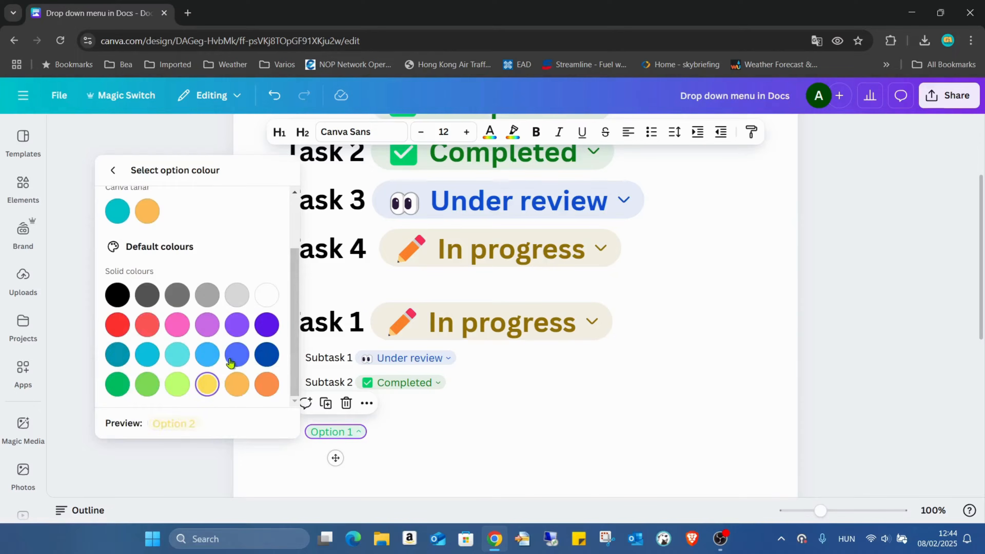
{"action": "left_click", "coordinate": [113, 170]}
Set the colour of Option 3 in the custom dropdown to the solid dark violet
{"action": "mouse_move", "coordinate": [159, 386]}
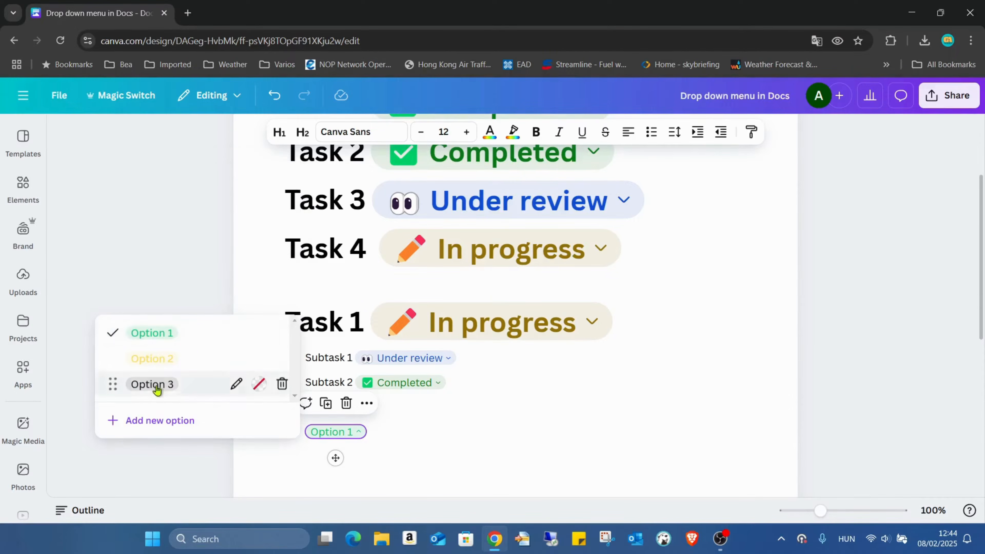
{"action": "left_click", "coordinate": [251, 393]}
{"action": "scroll", "coordinate": [161, 336], "scroll_direction": "down", "scroll_amount": 2}
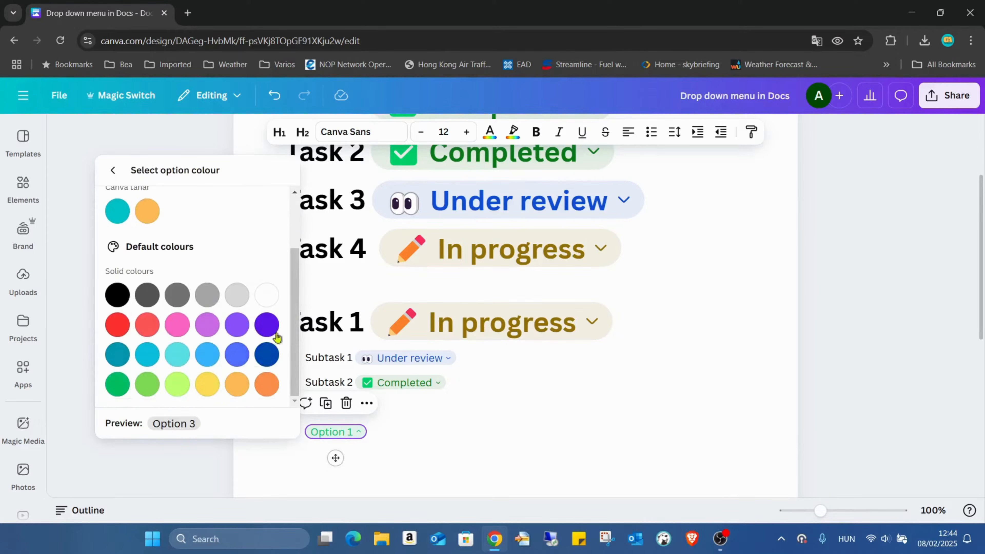
{"action": "left_click", "coordinate": [273, 332]}
{"action": "left_click", "coordinate": [113, 170]}
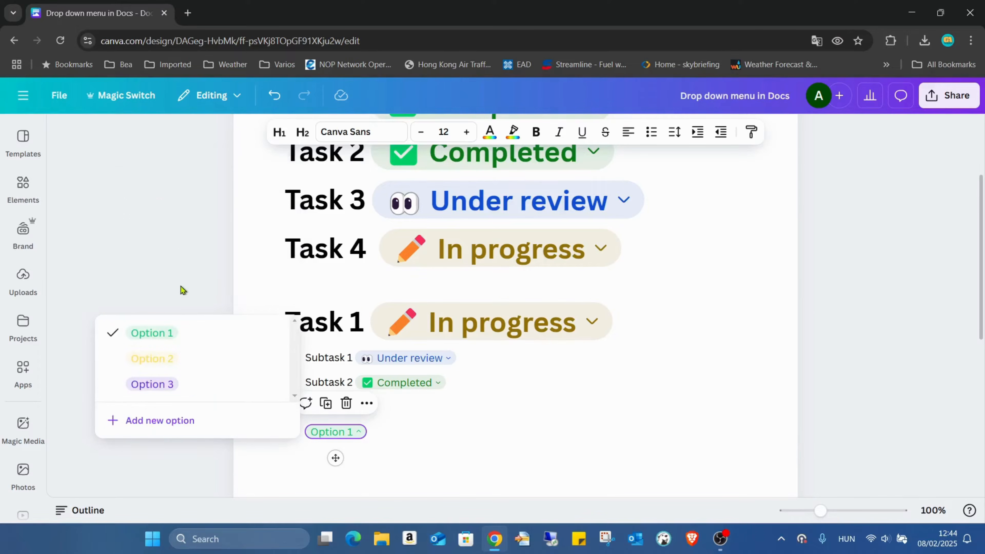
Add a fourth option named Option 4 to the custom dropdown, colour it pink, and close the option list
{"action": "left_click", "coordinate": [116, 419]}
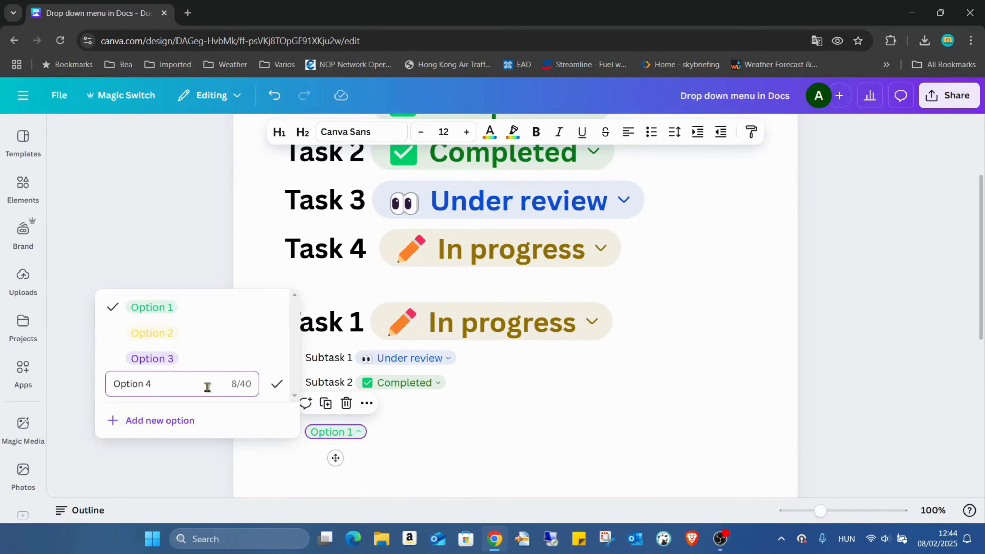
{"action": "left_click", "coordinate": [284, 387]}
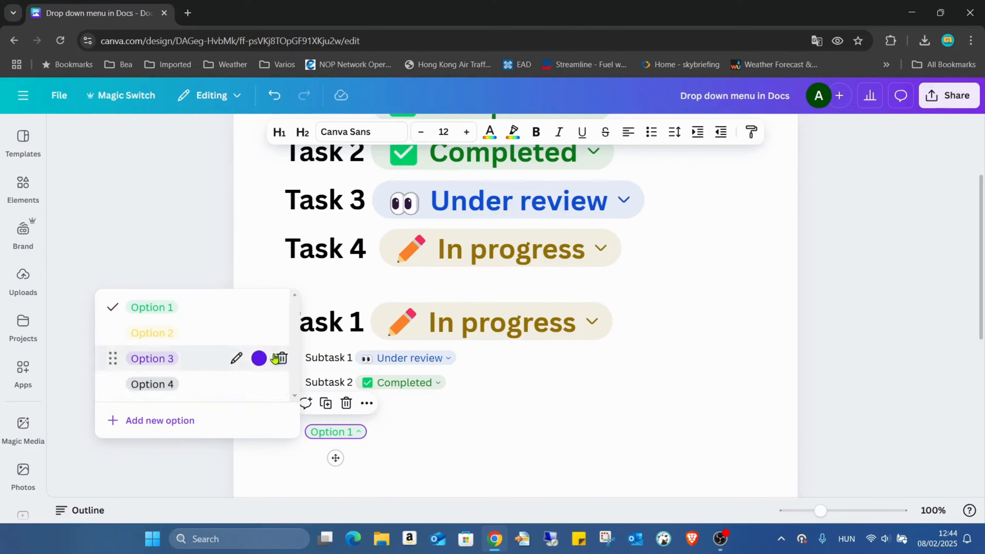
{"action": "left_click", "coordinate": [257, 383]}
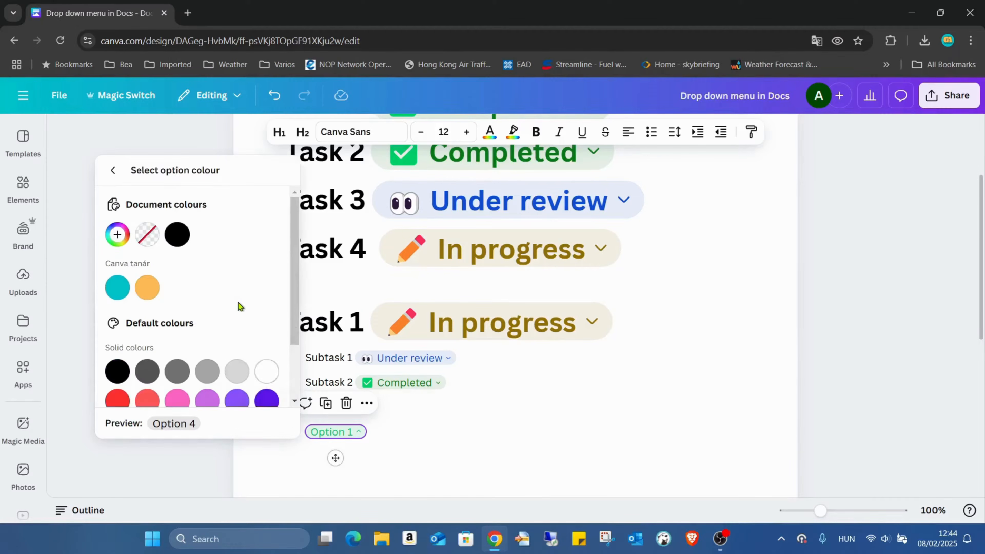
{"action": "scroll", "coordinate": [237, 303], "scroll_direction": "down", "scroll_amount": 1}
{"action": "left_click", "coordinate": [176, 323]}
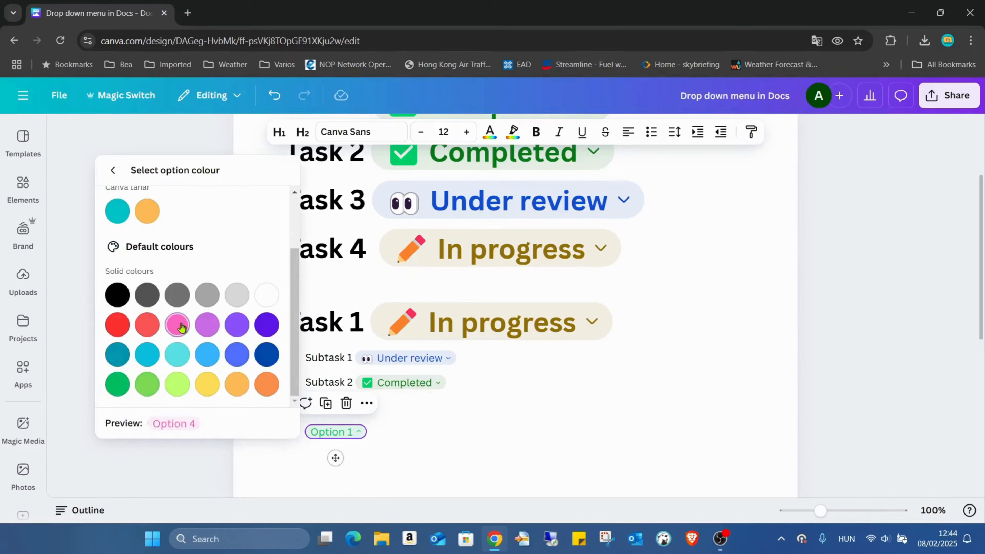
{"action": "left_click", "coordinate": [113, 172]}
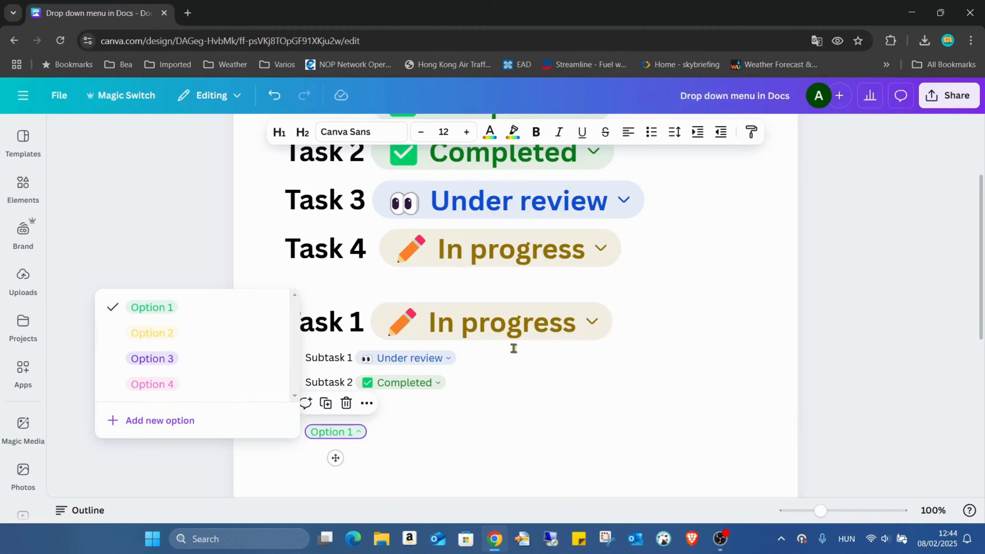
{"action": "left_click", "coordinate": [539, 379]}
{"action": "left_click", "coordinate": [536, 423]}
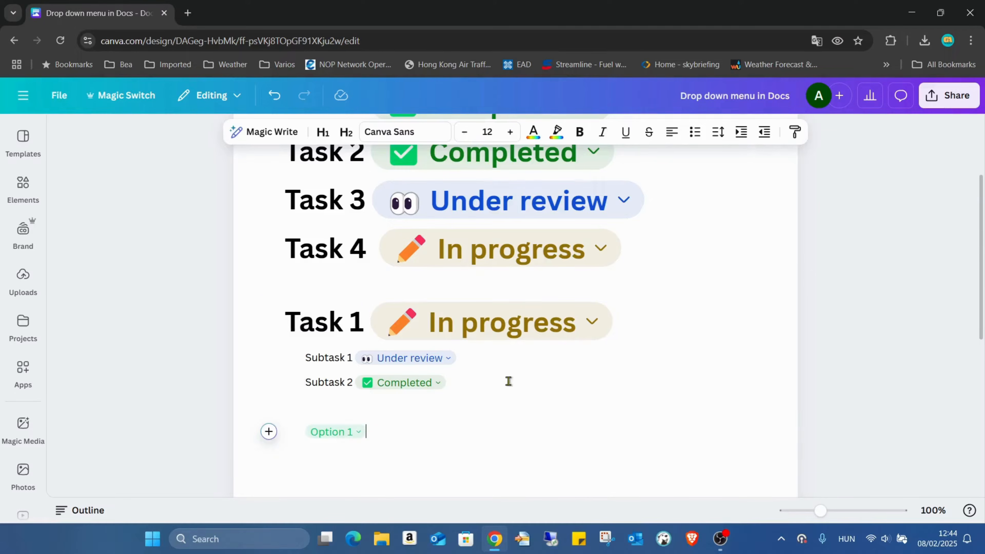
Switch the custom dropdown through Option 2, Option 3 and Option 4, and return it to Option 1
{"action": "scroll", "coordinate": [402, 307], "scroll_direction": "down", "scroll_amount": 3}
{"action": "left_click", "coordinate": [364, 304]}
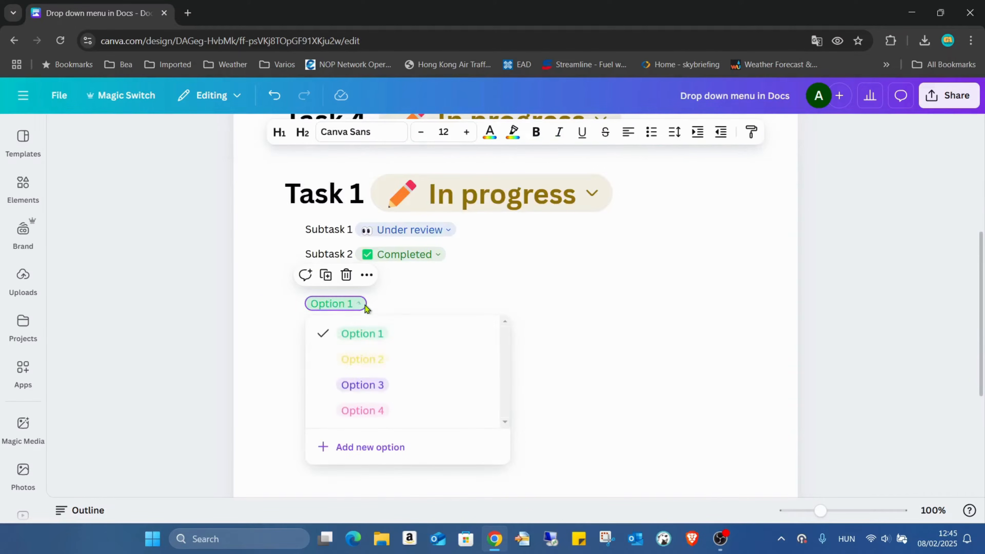
{"action": "left_click", "coordinate": [384, 354]}
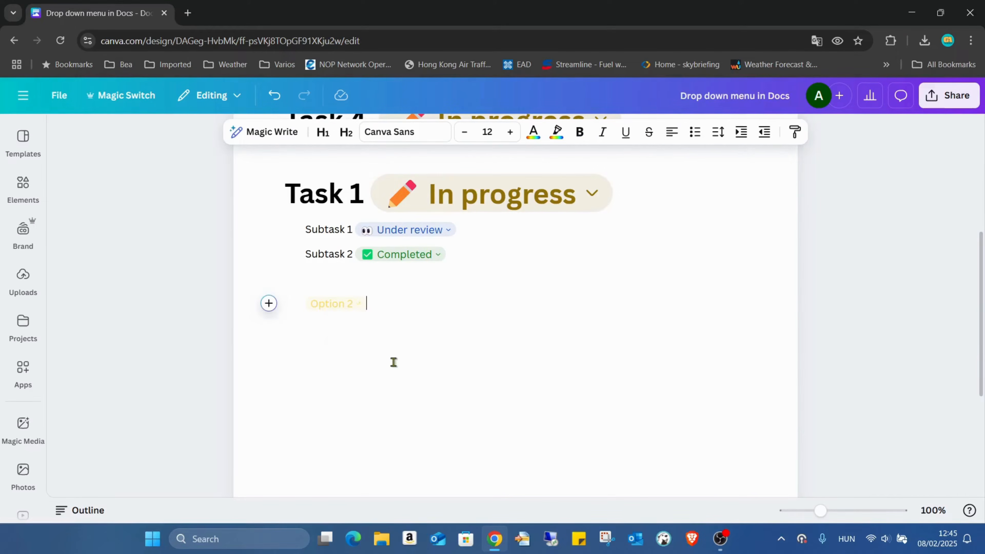
{"action": "left_click", "coordinate": [363, 303]}
{"action": "left_click", "coordinate": [365, 384]}
{"action": "left_click", "coordinate": [349, 303]}
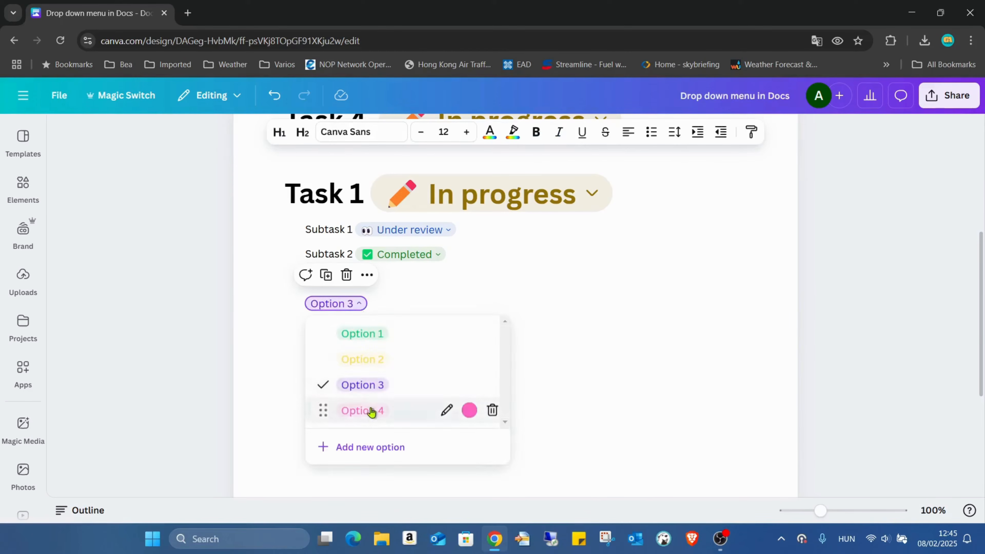
{"action": "left_click", "coordinate": [371, 410]}
{"action": "left_click", "coordinate": [351, 304]}
{"action": "left_click", "coordinate": [361, 334]}
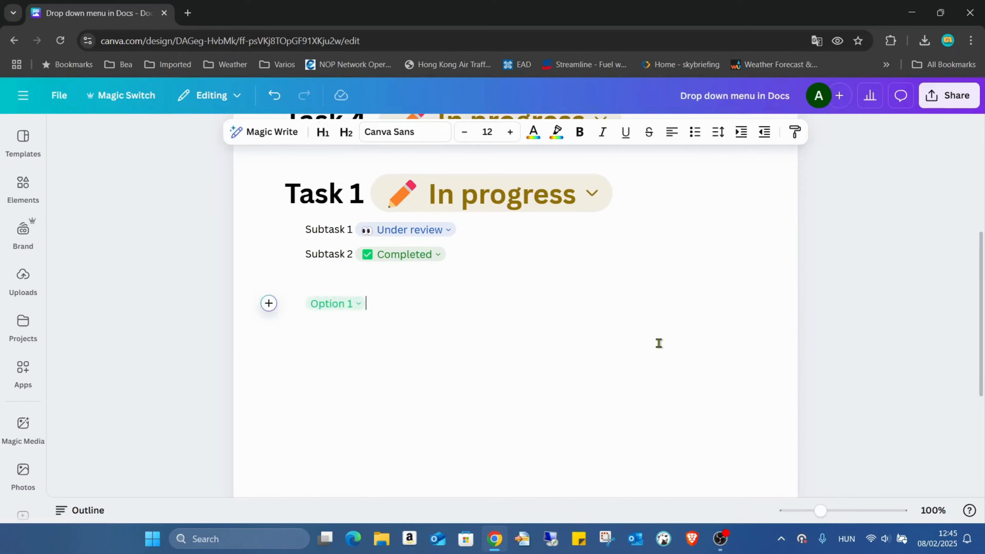
Review the task list from the first heading down and examine the custom dropdown's option list
{"action": "scroll", "coordinate": [644, 260], "scroll_direction": "up", "scroll_amount": 5}
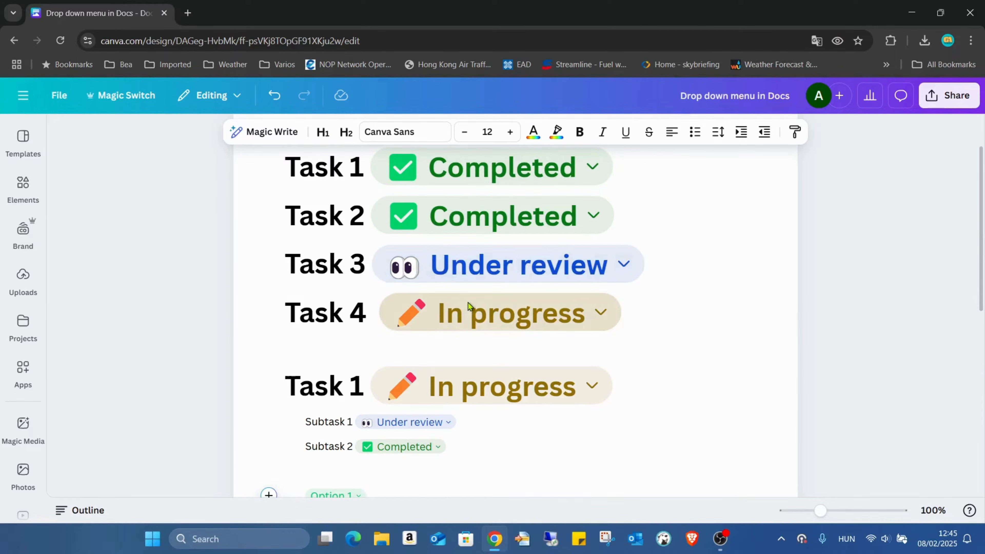
{"action": "scroll", "coordinate": [467, 303], "scroll_direction": "up", "scroll_amount": 2}
{"action": "scroll", "coordinate": [467, 298], "scroll_direction": "down", "scroll_amount": 5}
{"action": "scroll", "coordinate": [451, 267], "scroll_direction": "up", "scroll_amount": 1}
{"action": "scroll", "coordinate": [451, 267], "scroll_direction": "up", "scroll_amount": 4}
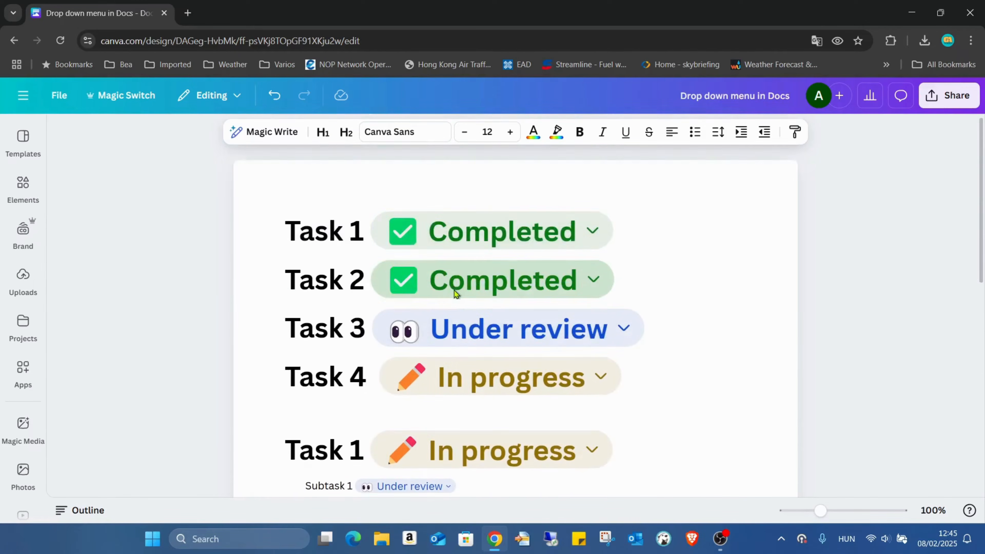
{"action": "scroll", "coordinate": [454, 290], "scroll_direction": "down", "scroll_amount": 2}
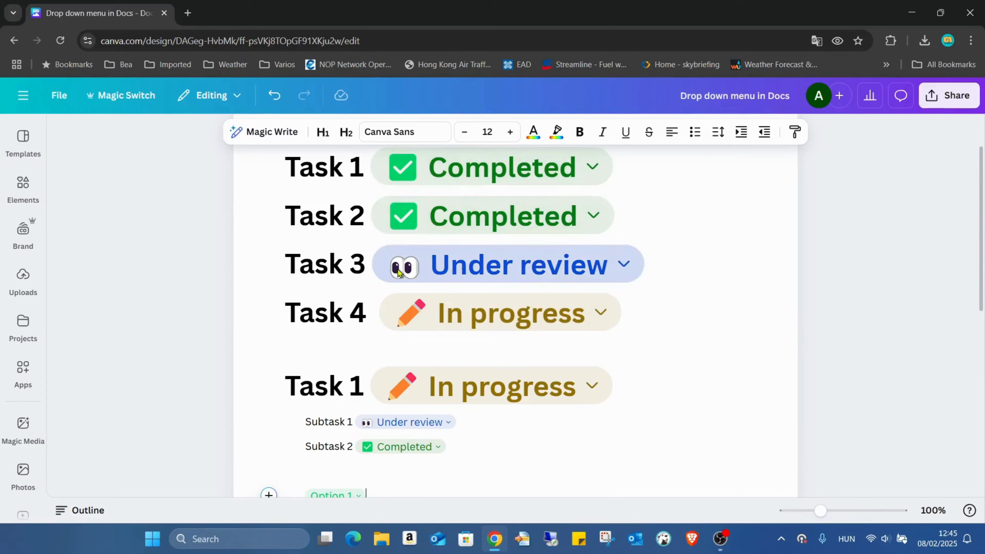
{"action": "scroll", "coordinate": [458, 324], "scroll_direction": "down", "scroll_amount": 3}
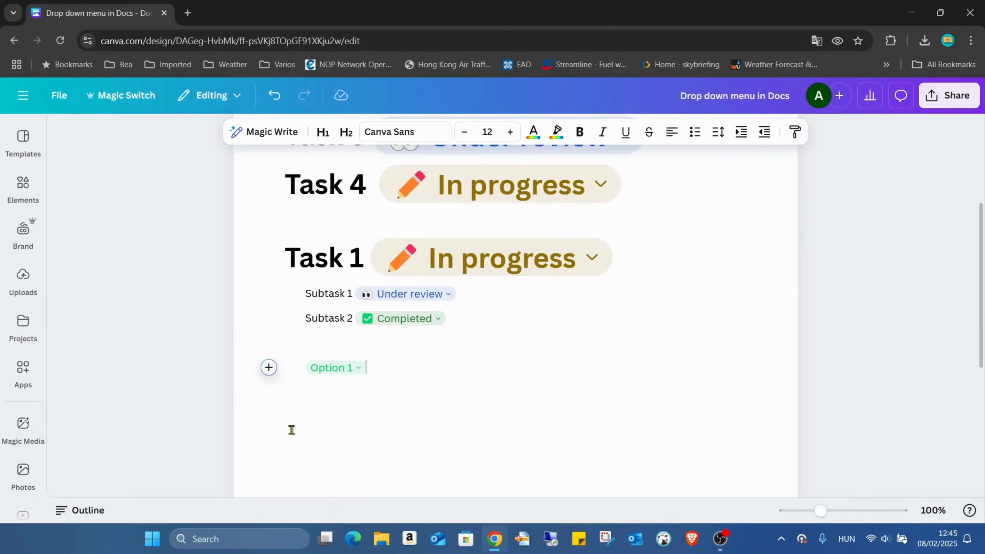
{"action": "left_click", "coordinate": [357, 375]}
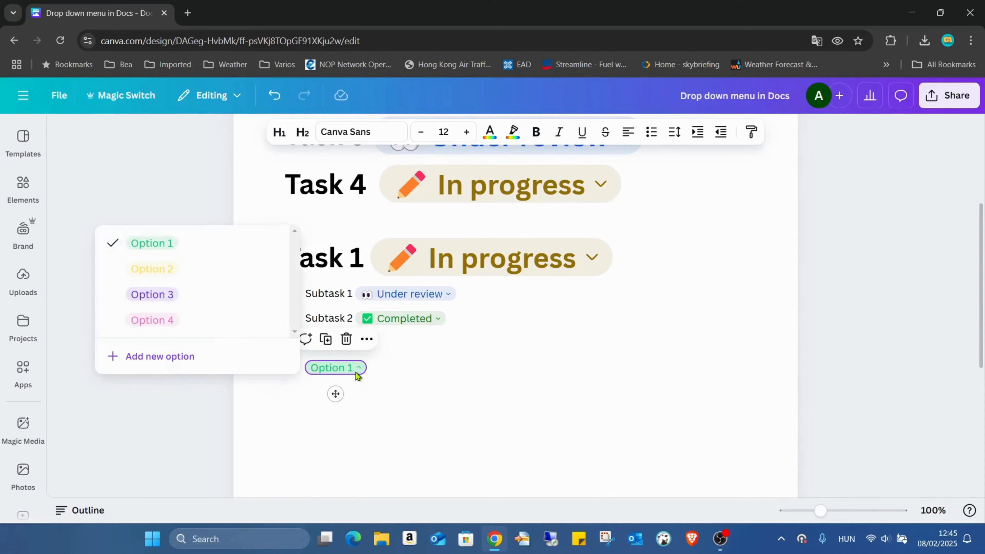
{"action": "left_click", "coordinate": [417, 379]}
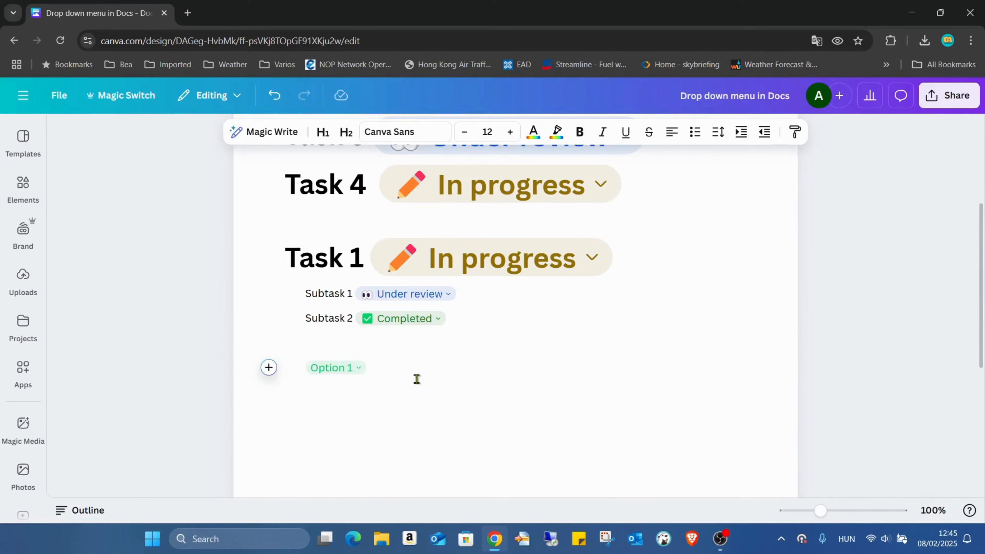